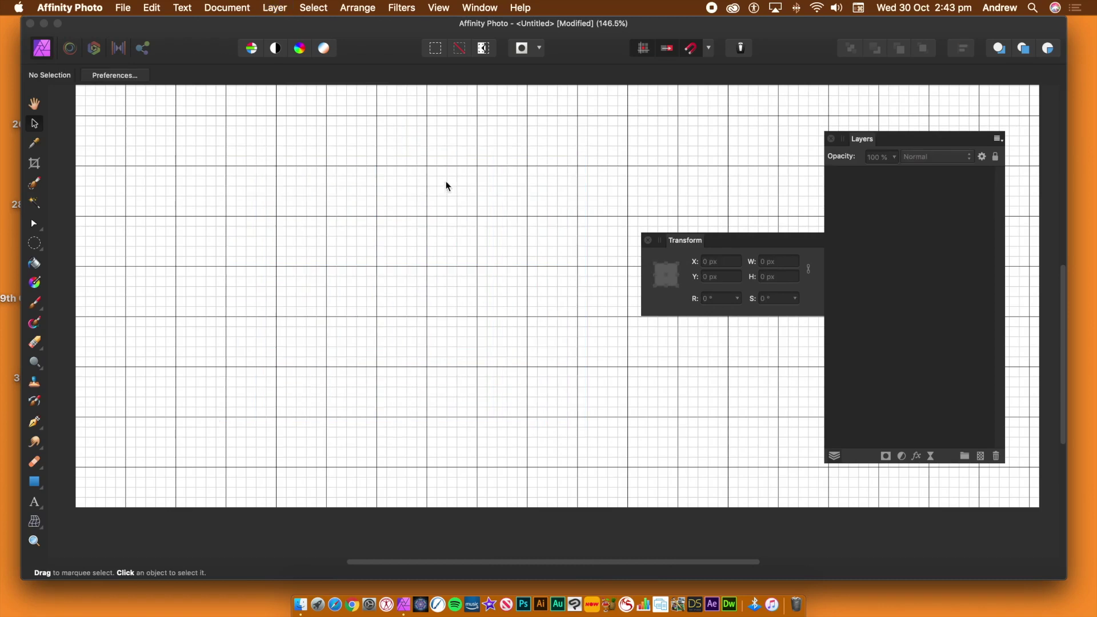
Step: Use the Rectangle tool to draw a green 100 × 100 px square at X 200, Y 400
left_click(439, 8)
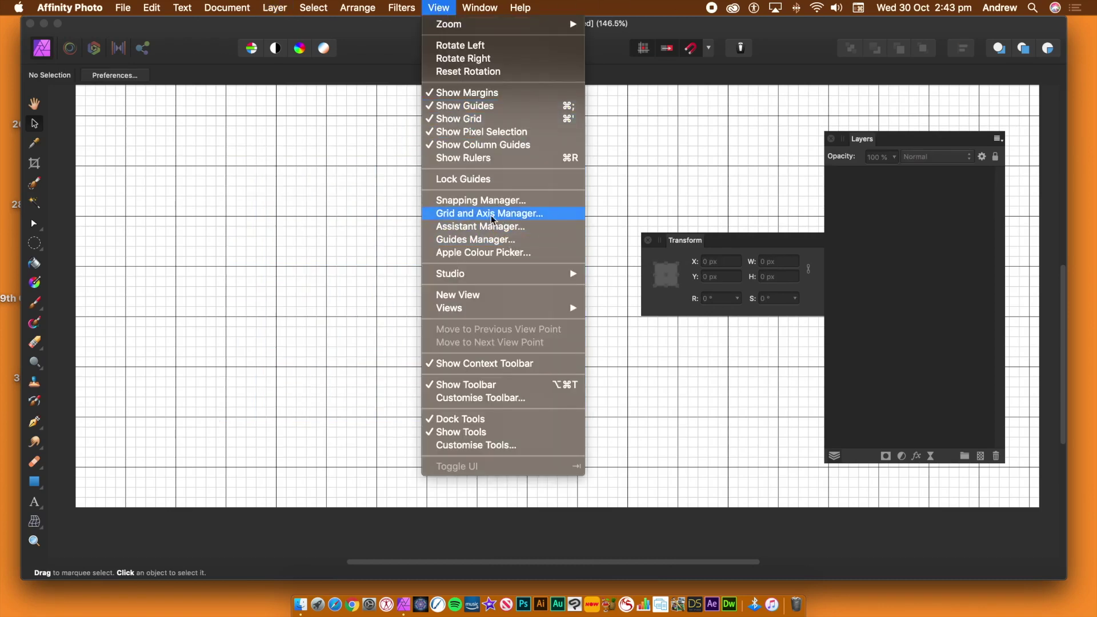
left_click(103, 107)
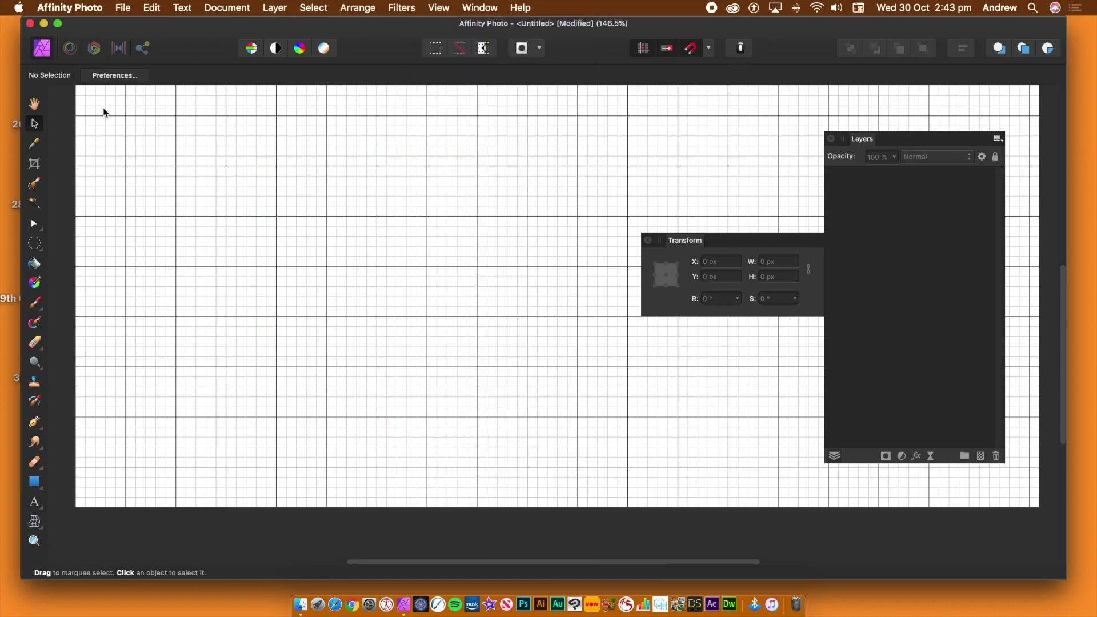
left_click(35, 484)
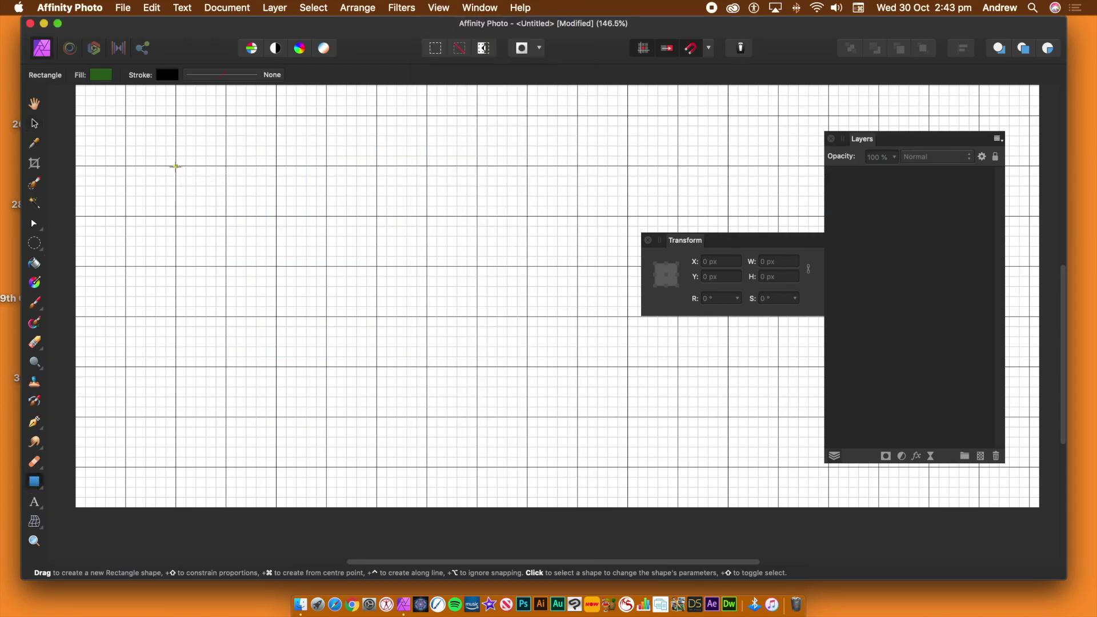
left_click_drag(176, 166, 226, 216)
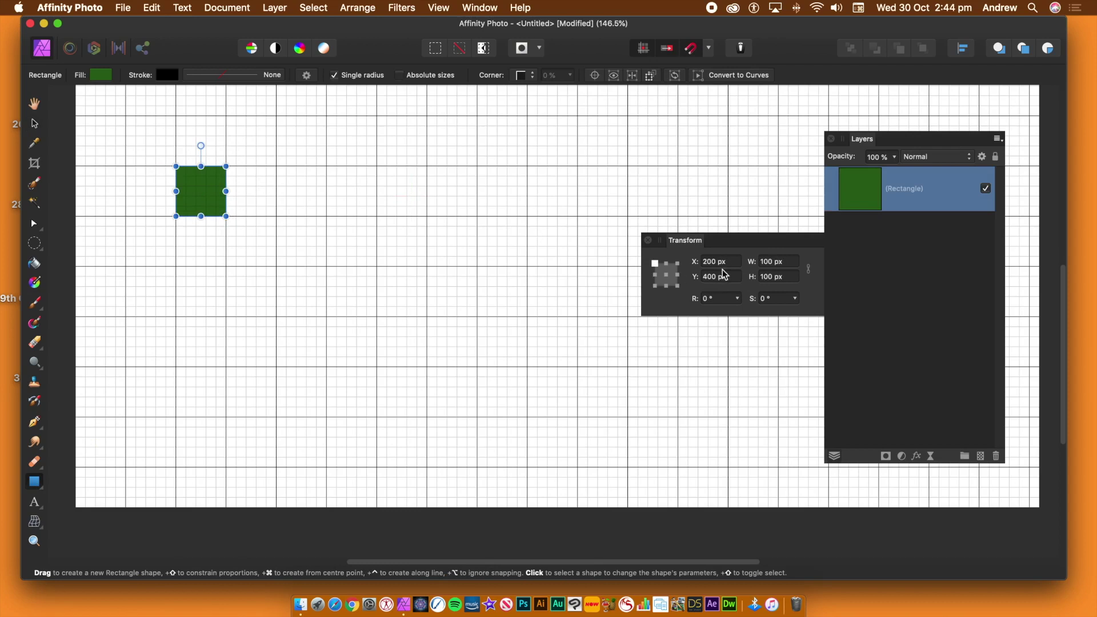
left_click_drag(686, 240, 650, 234)
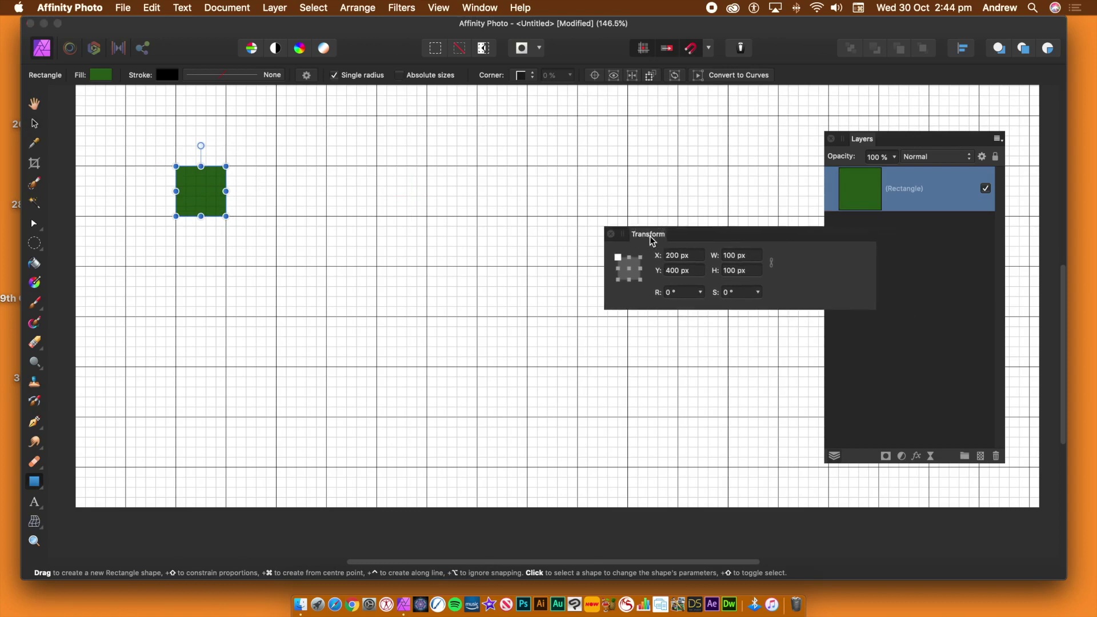
left_click(441, 8)
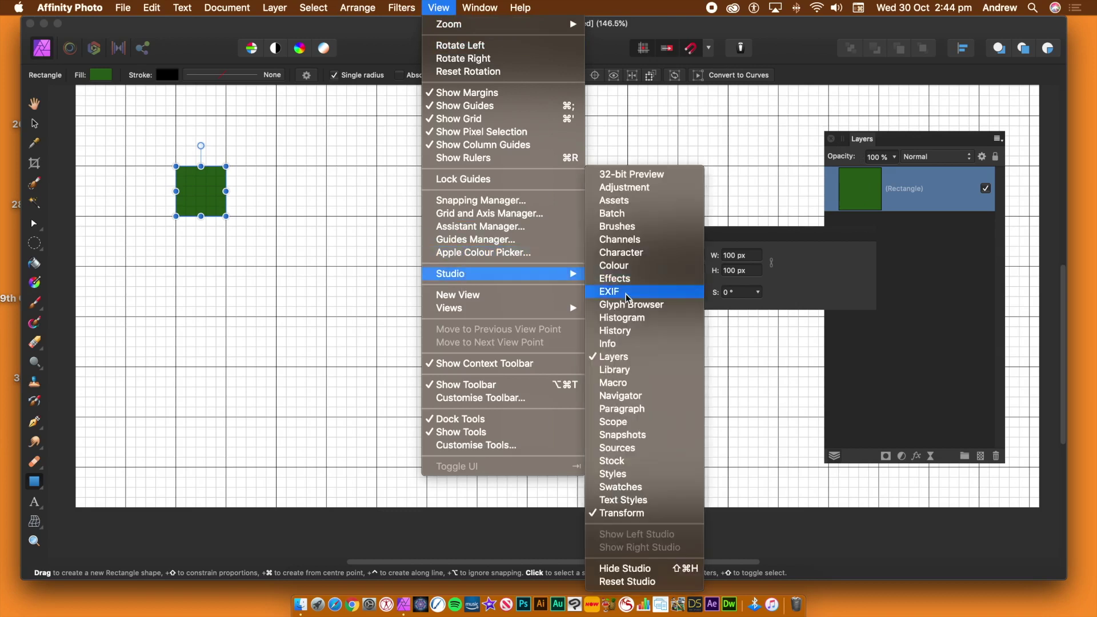
mouse_move(513, 278)
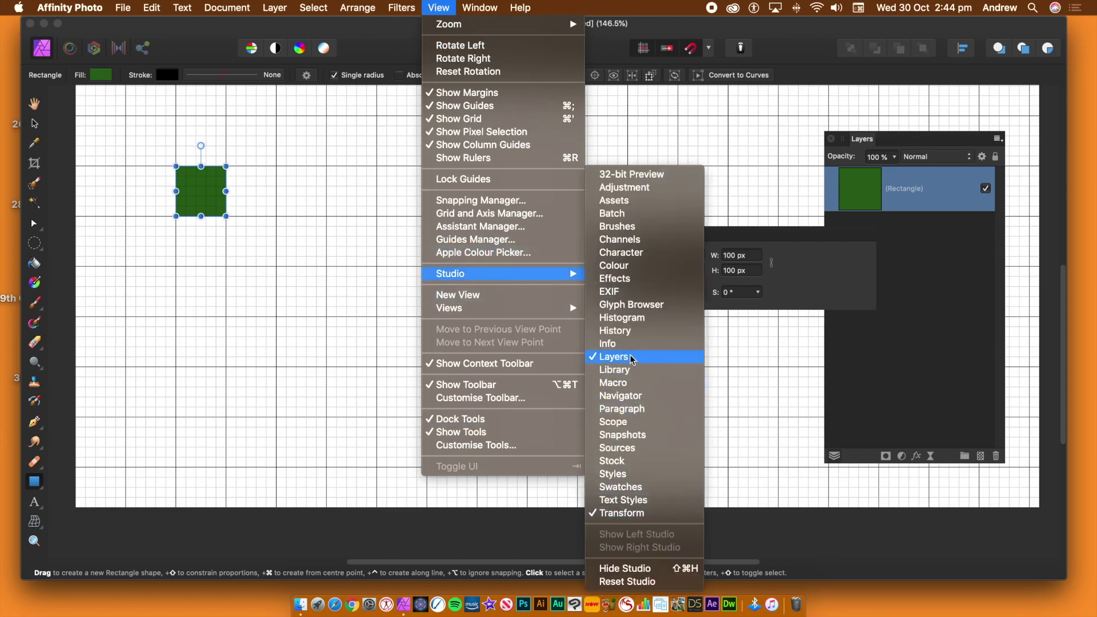
left_click(777, 32)
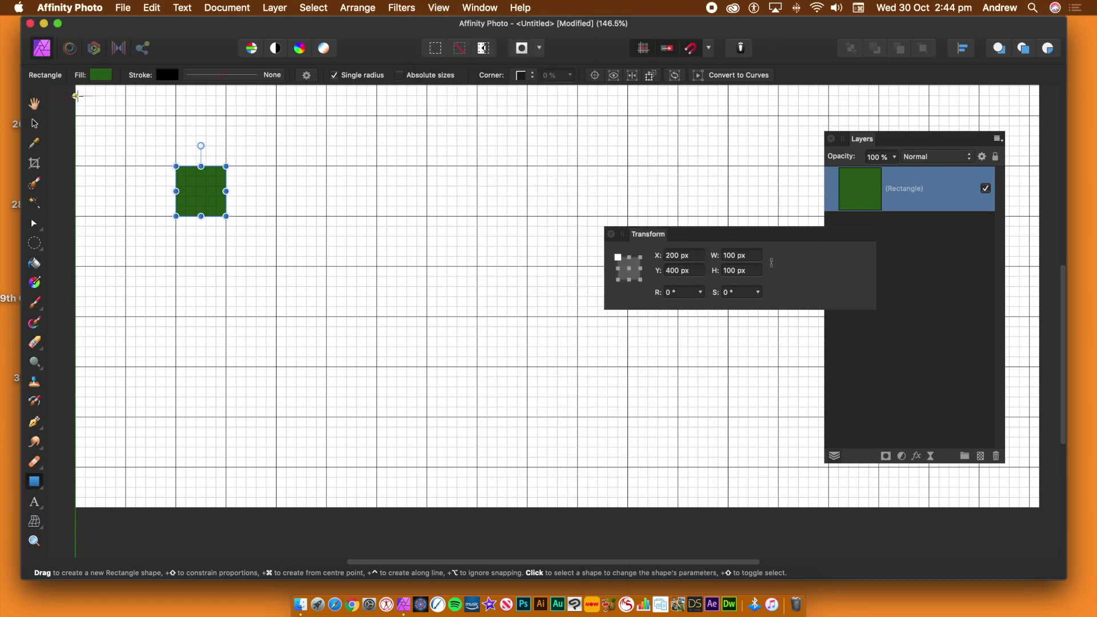
Step: Duplicate the green square and move the copy to X 320 px
left_click(274, 7)
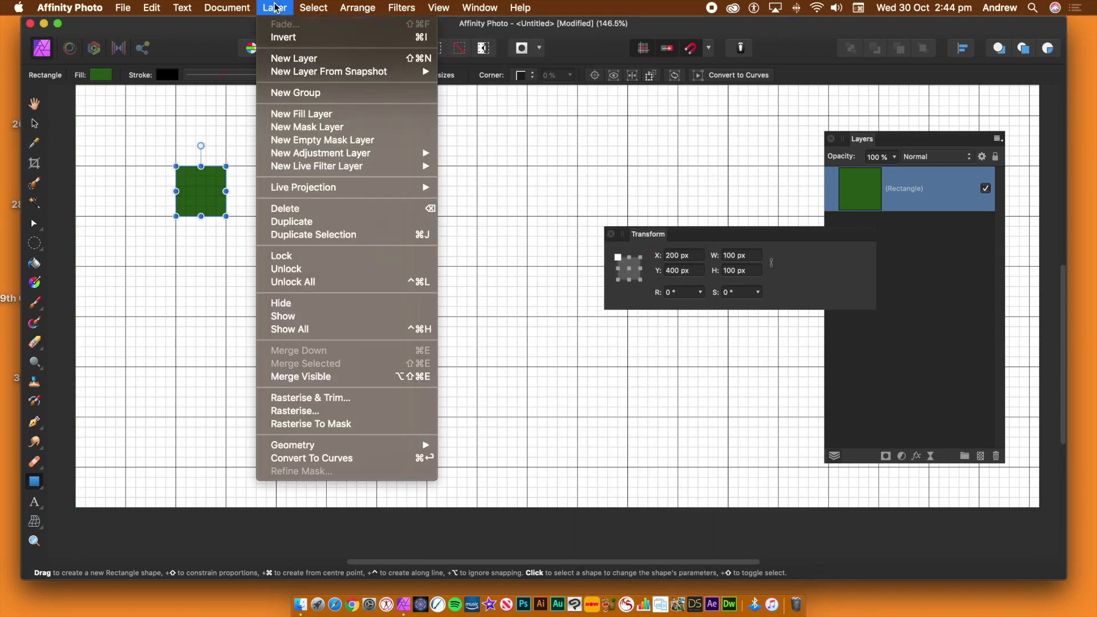
left_click(302, 222)
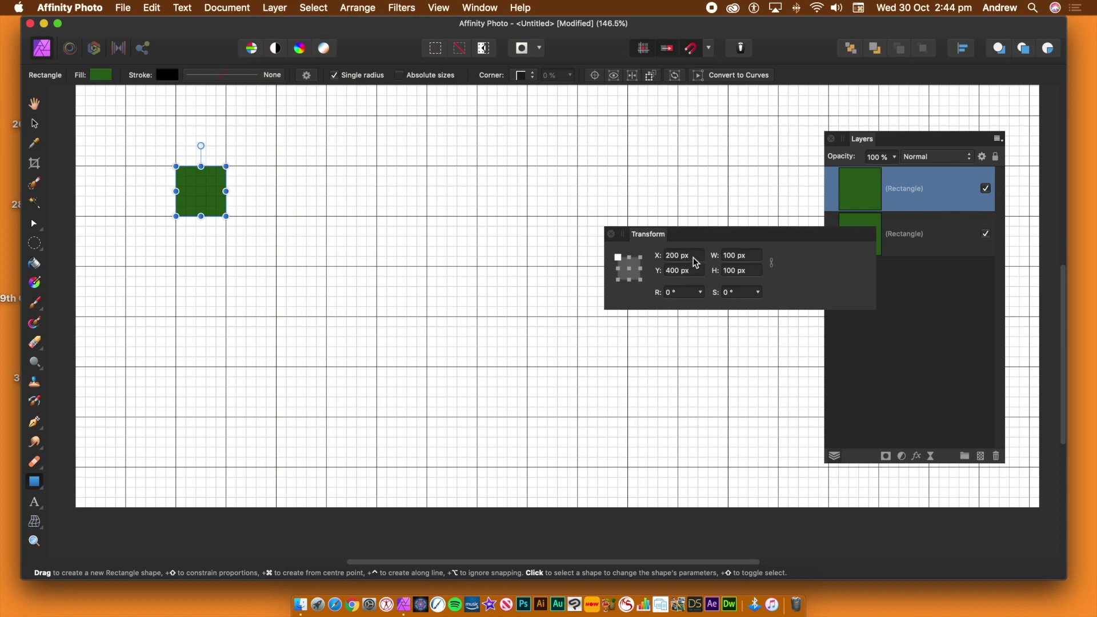
left_click(671, 256)
type("320")
key("Tab")
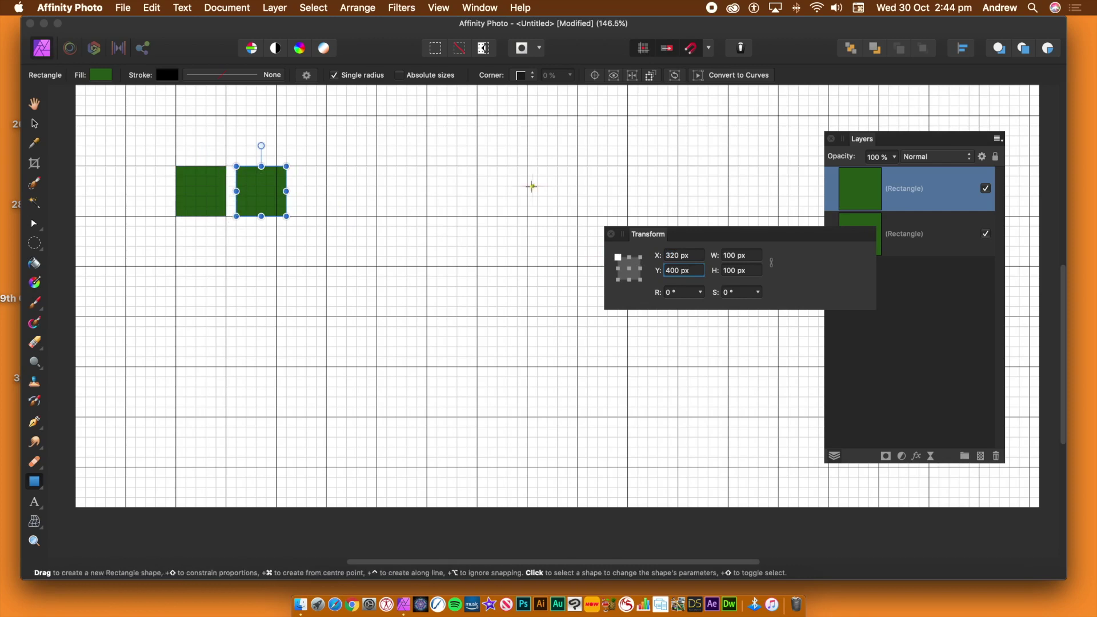
Step: Repeat the duplicate-and-offset with Cmd+J until the row holds eight squares
key("super+j")
key("super+j")
key("super+j")
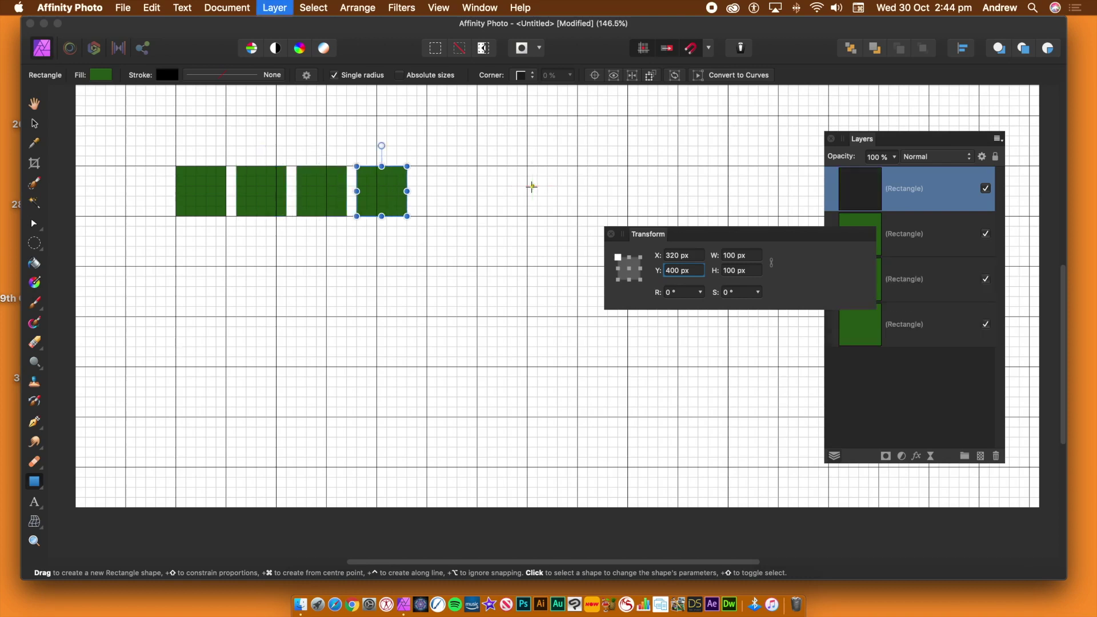
key("super+j")
key("super+j")
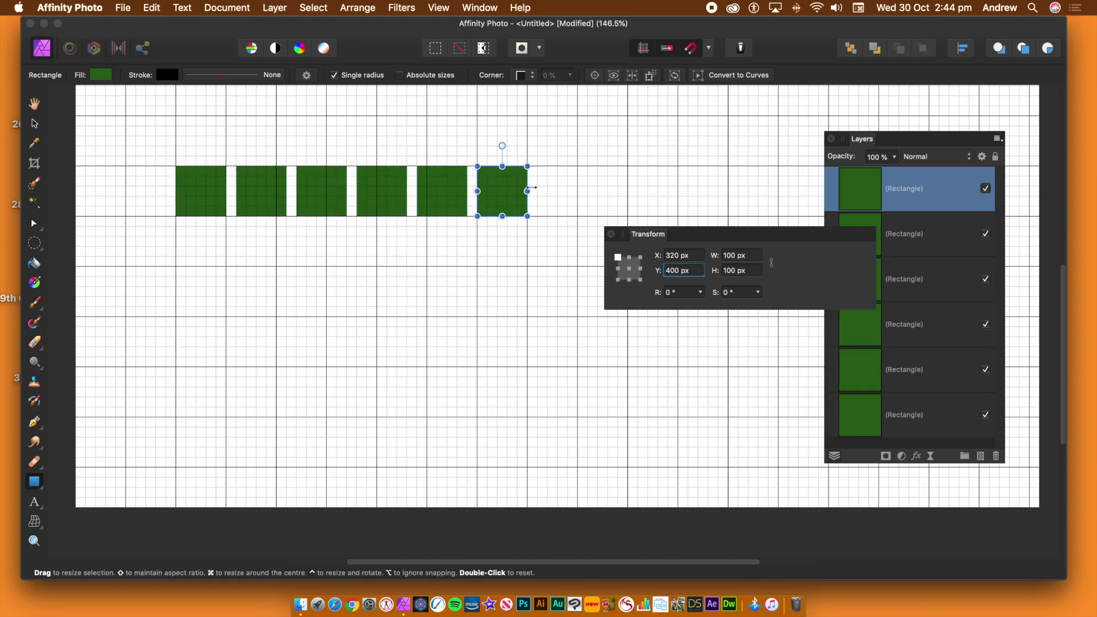
key("super+j")
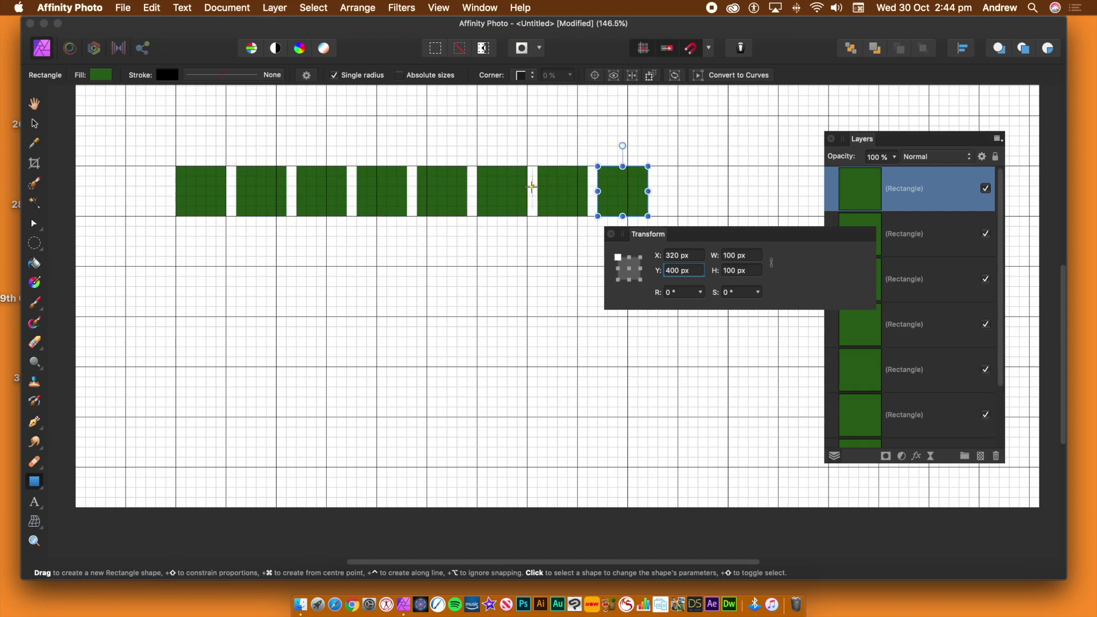
Step: Marquee-select all eight squares and Merge Curves into one 940 × 100 px layer
left_click(34, 124)
left_click(612, 132)
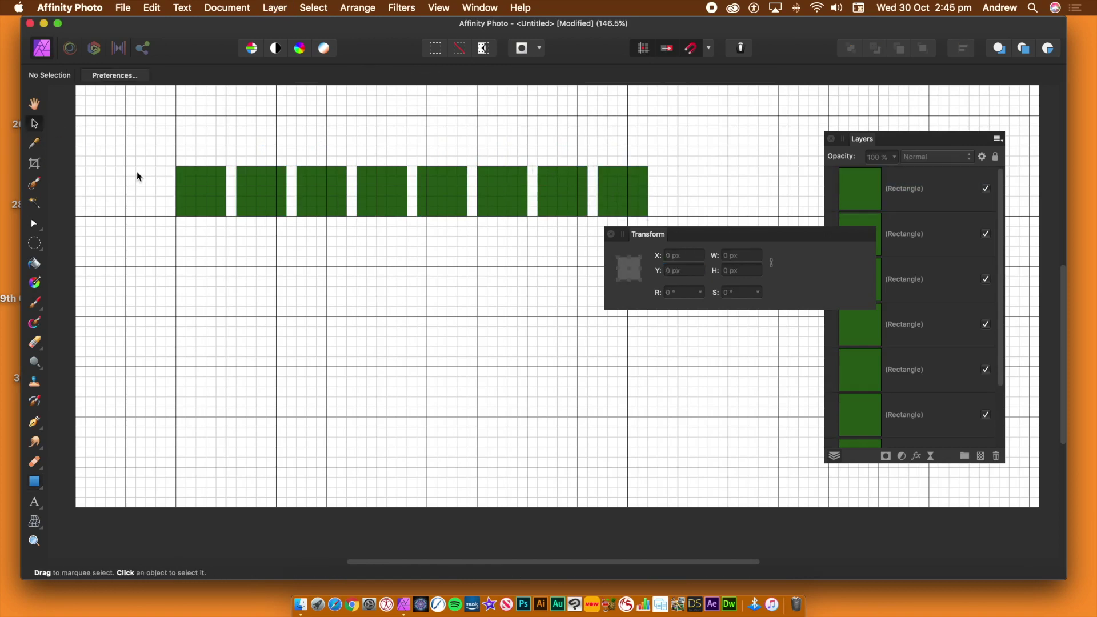
left_click_drag(152, 145, 700, 229)
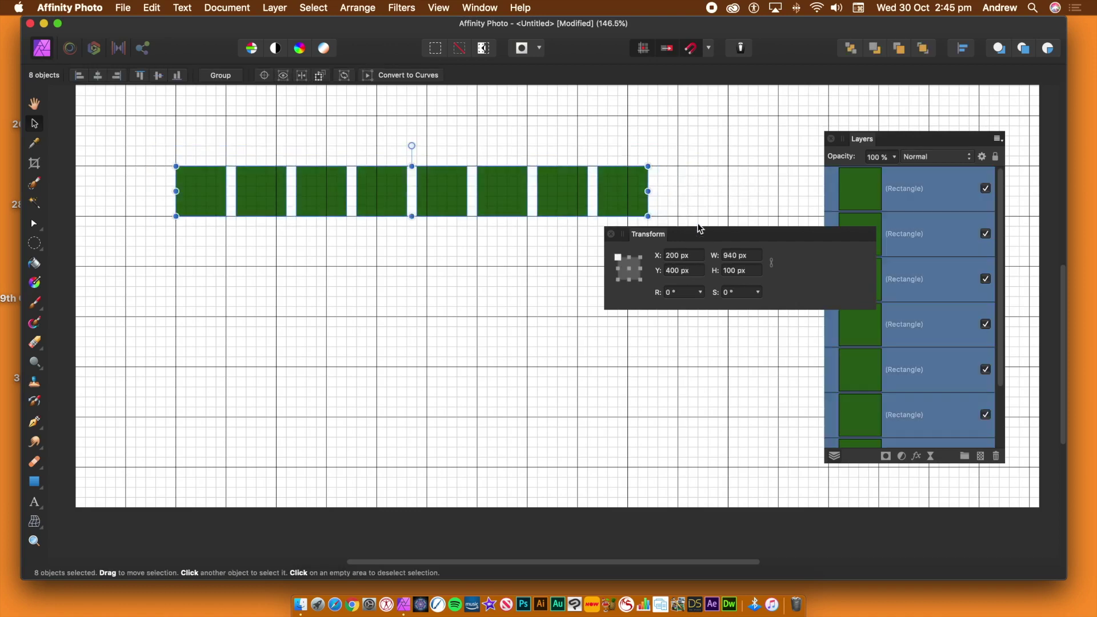
left_click(275, 8)
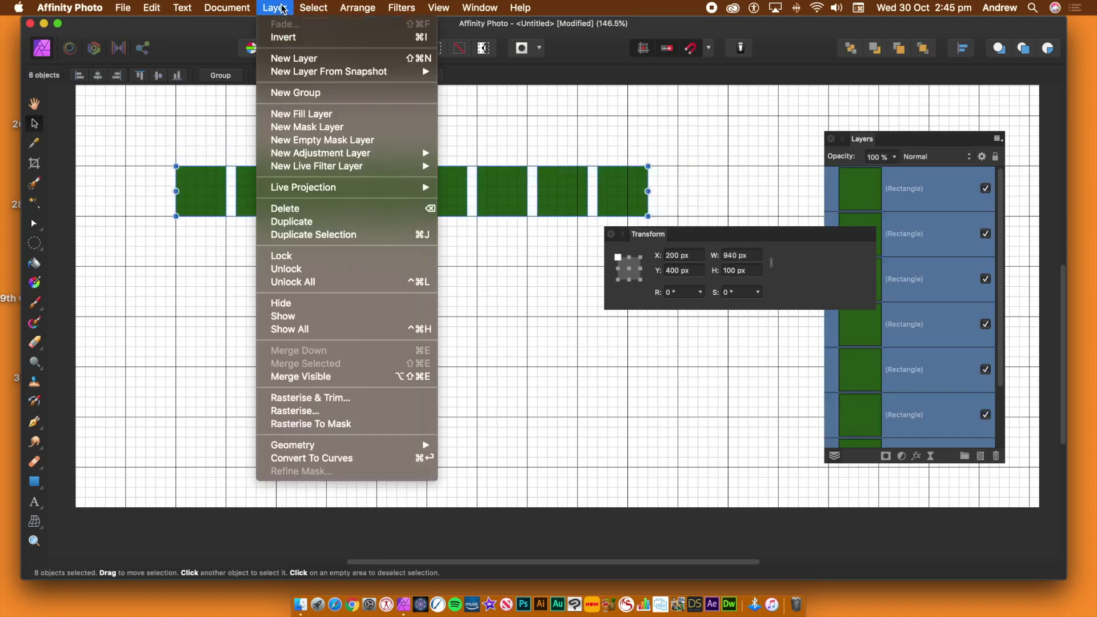
mouse_move(292, 445)
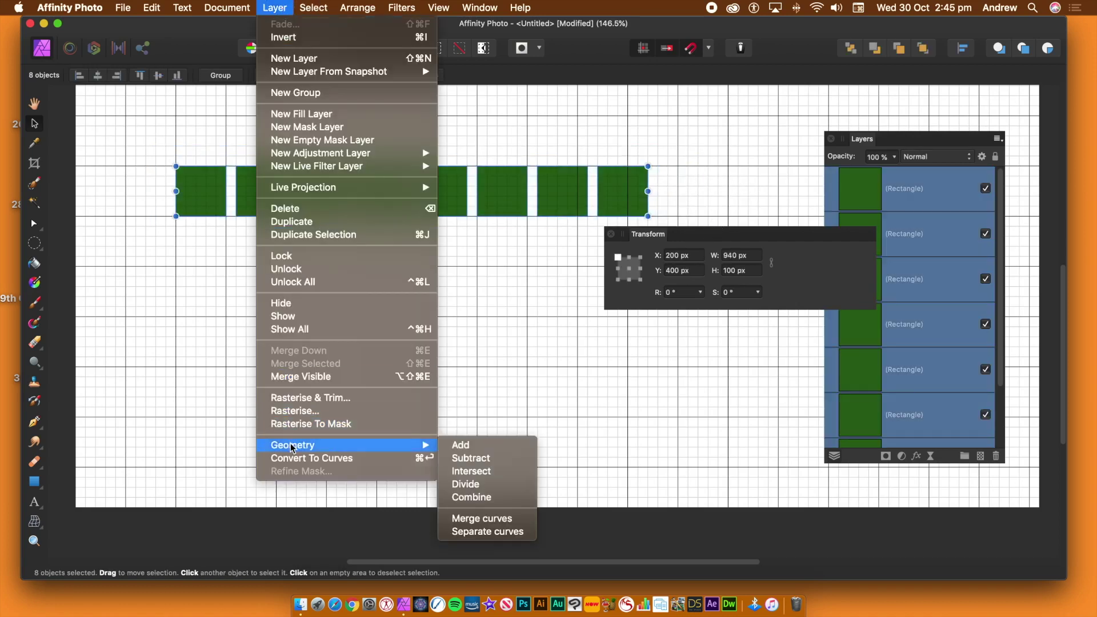
left_click(482, 518)
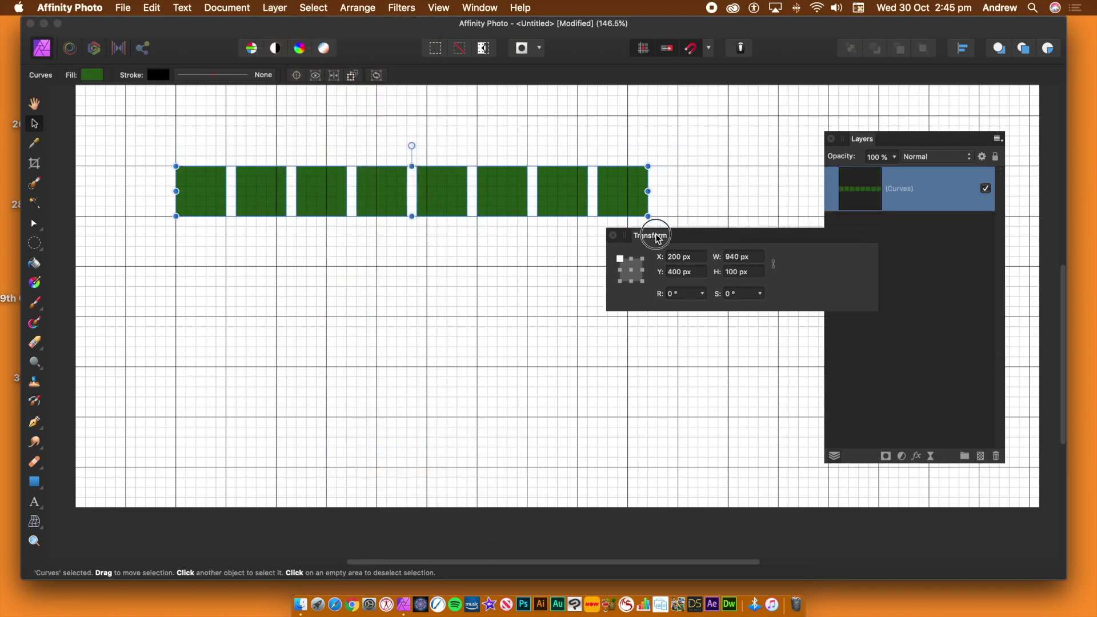
left_click_drag(657, 233, 727, 226)
left_click(396, 136)
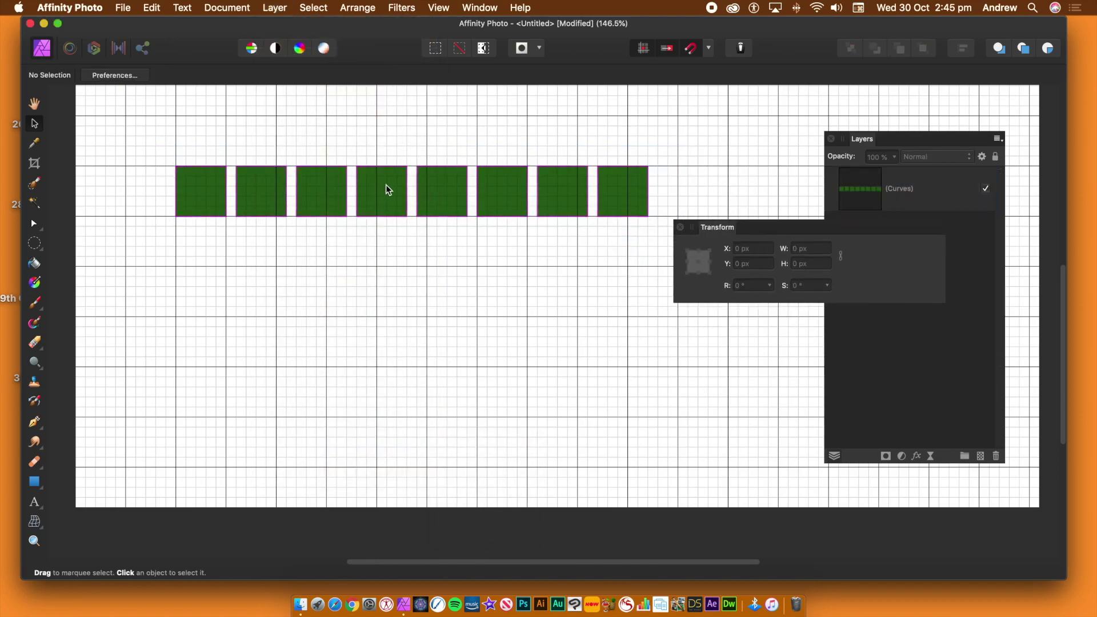
left_click(385, 186)
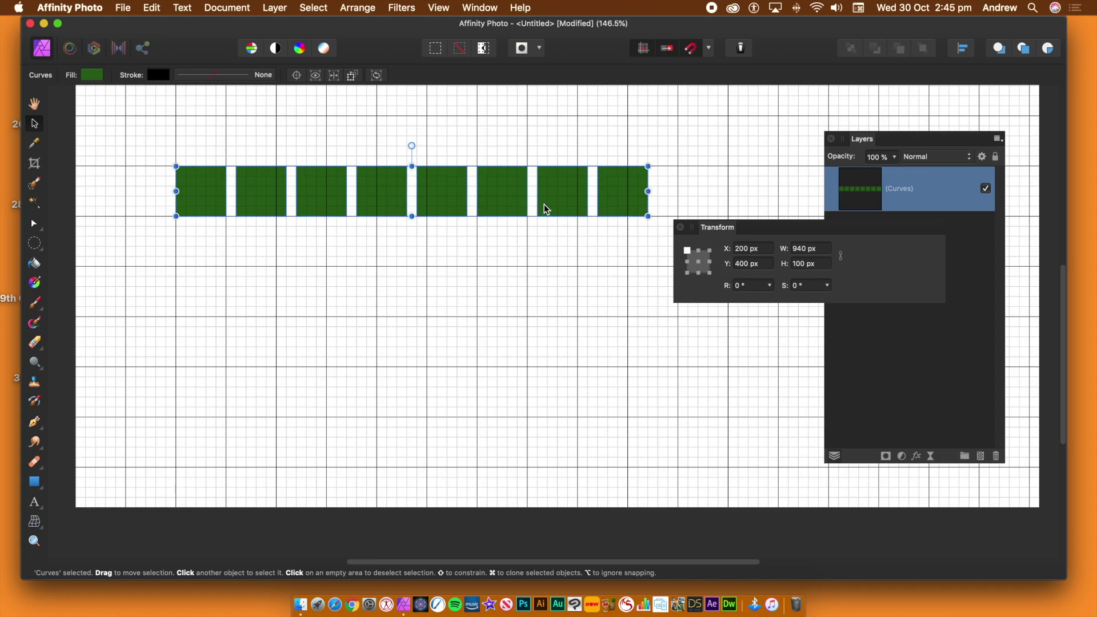
Step: Duplicate the merged row to Y 520 px, then repeat with Cmd+J for more rows
left_click(280, 8)
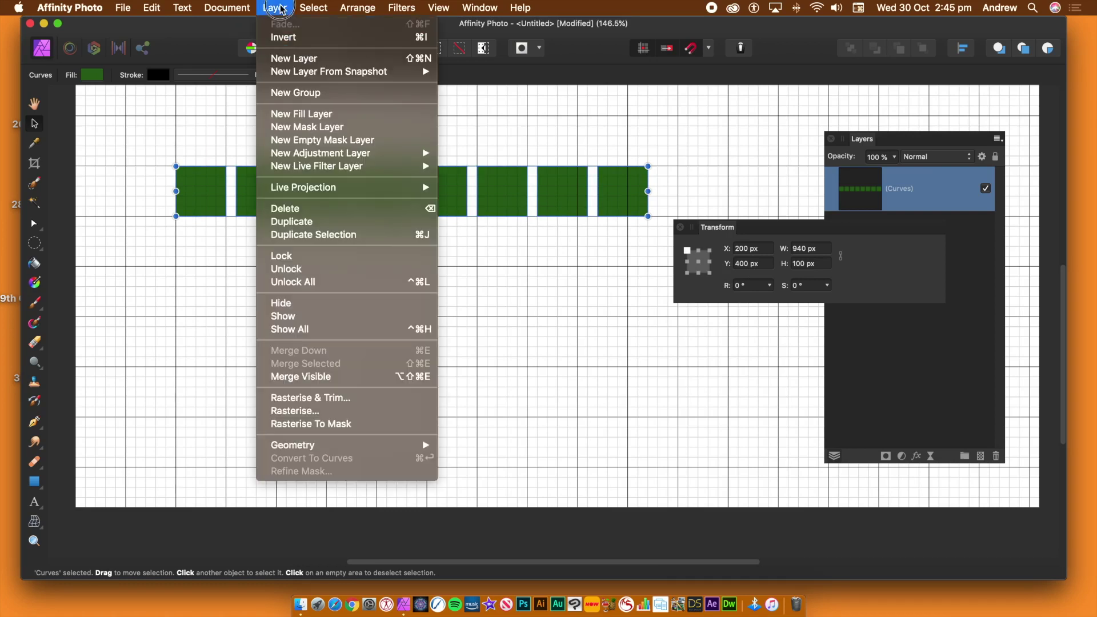
left_click(293, 222)
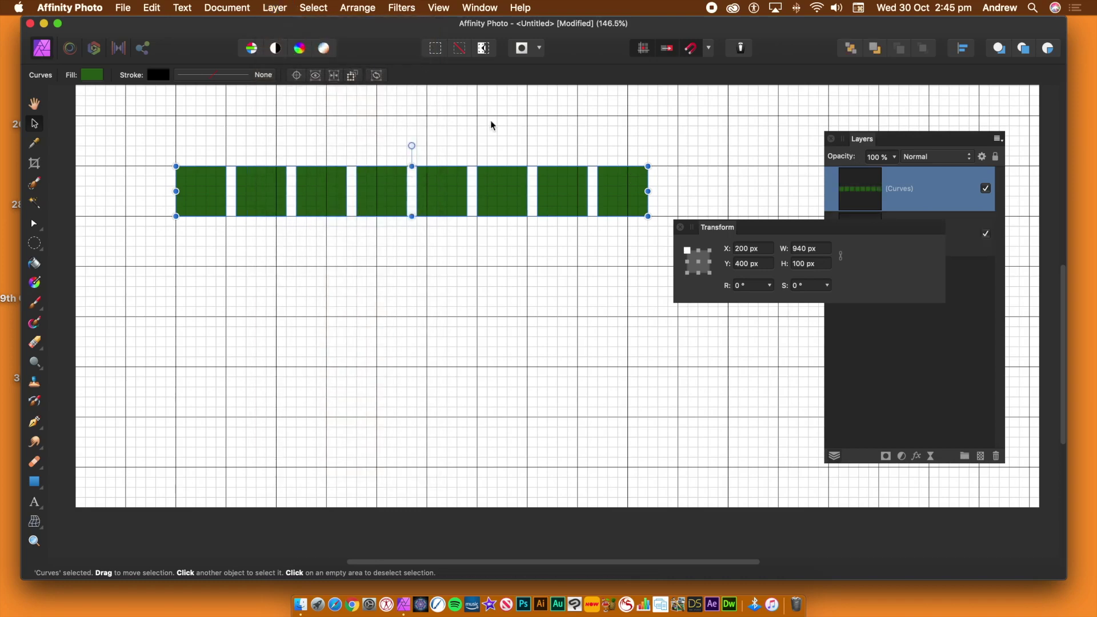
left_click(765, 263)
key("super+a")
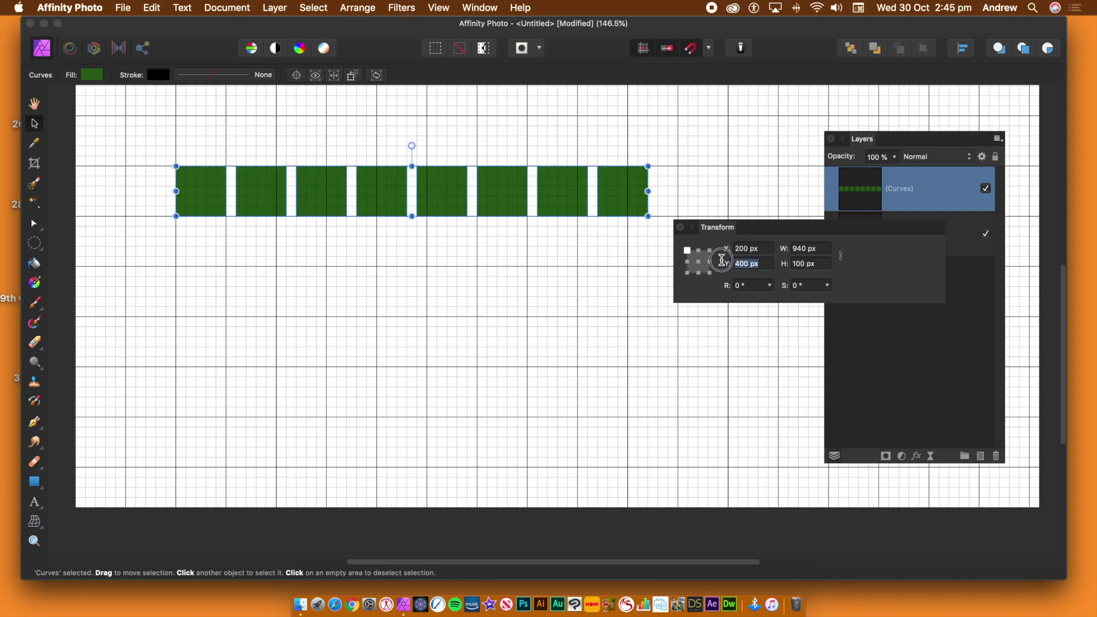
type("520")
key("Tab")
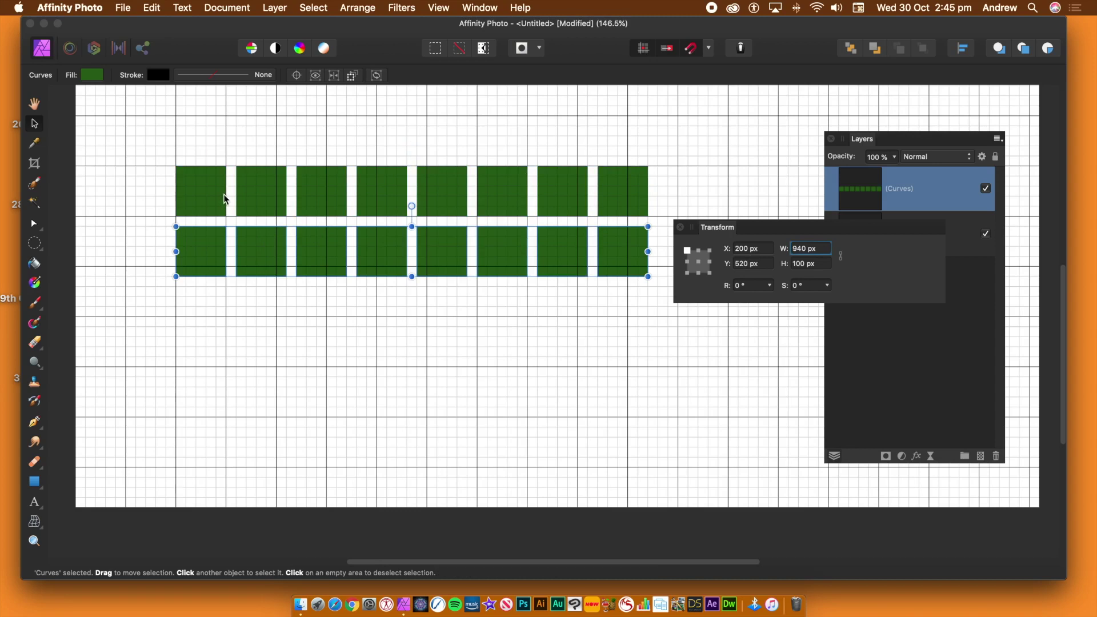
key("super+j")
key("super+j")
key("super+j")
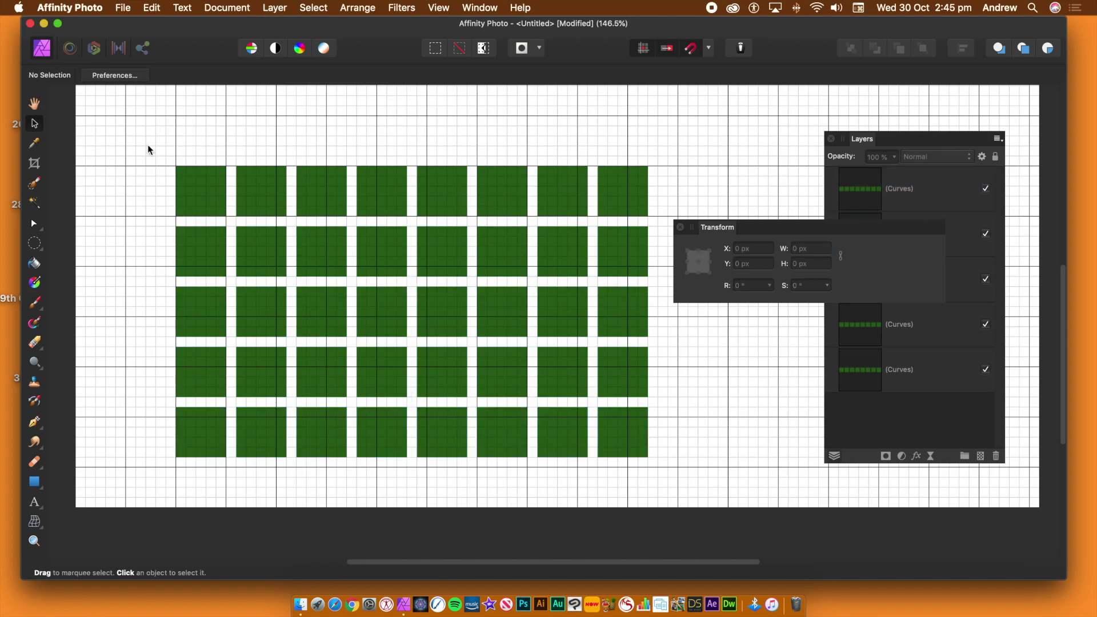
Step: Select all five rows and Merge Curves into one 940 × 580 px grid, then deselect
left_click_drag(148, 145, 685, 494)
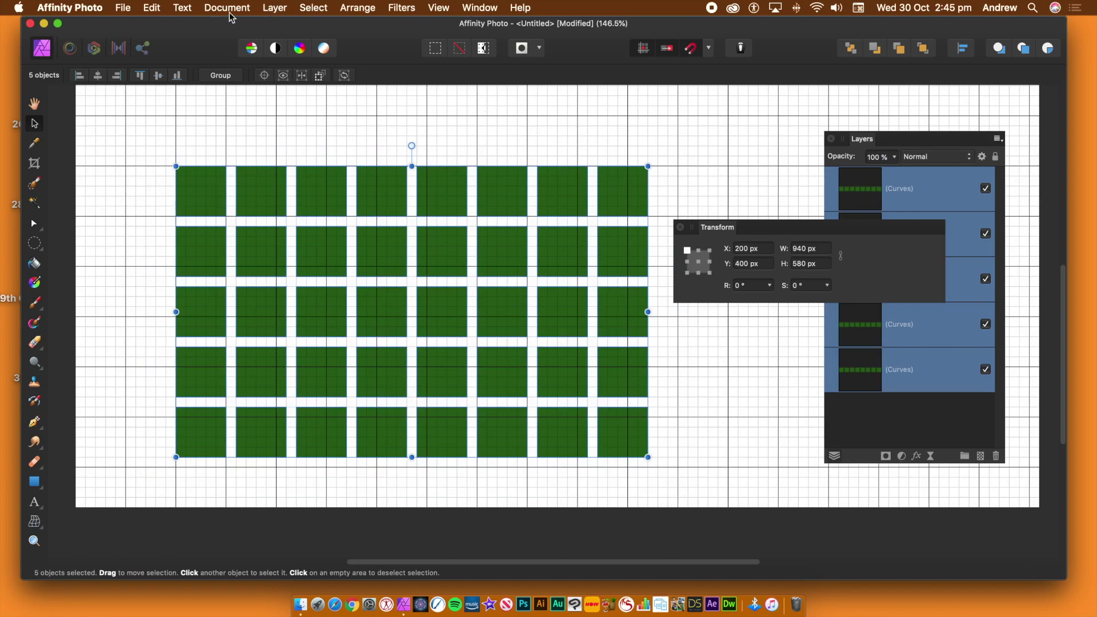
left_click(285, 7)
mouse_move(283, 445)
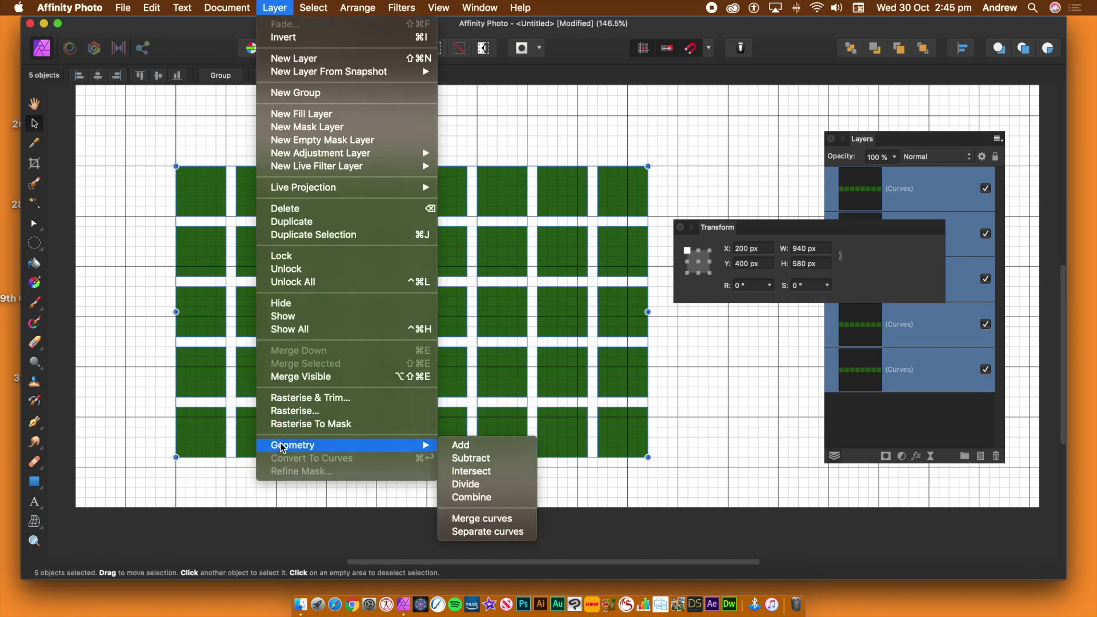
left_click(469, 518)
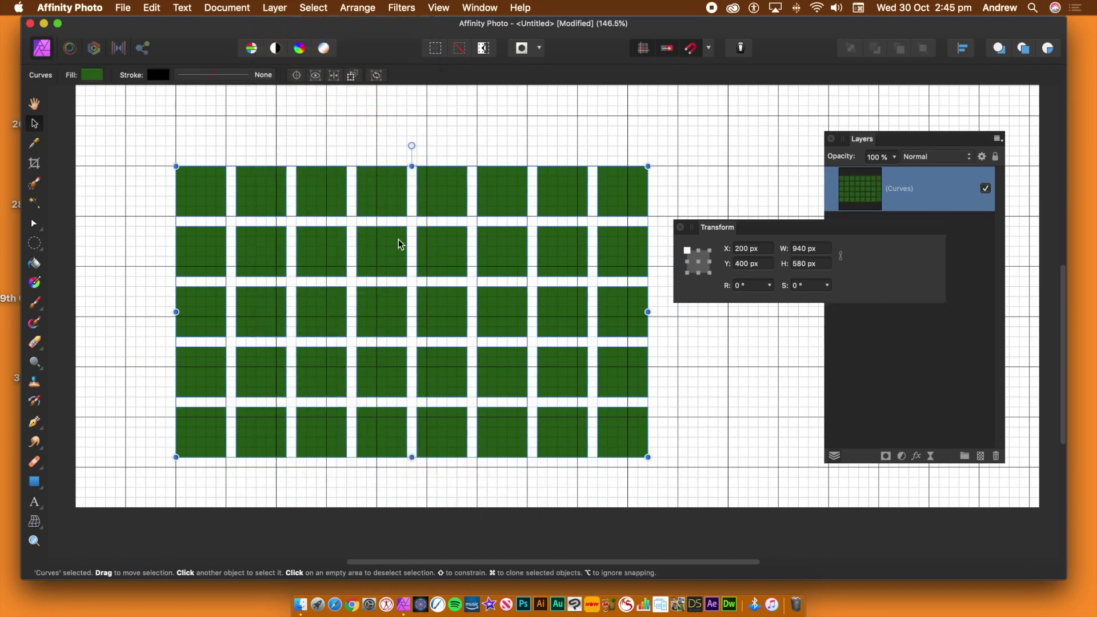
left_click(366, 145)
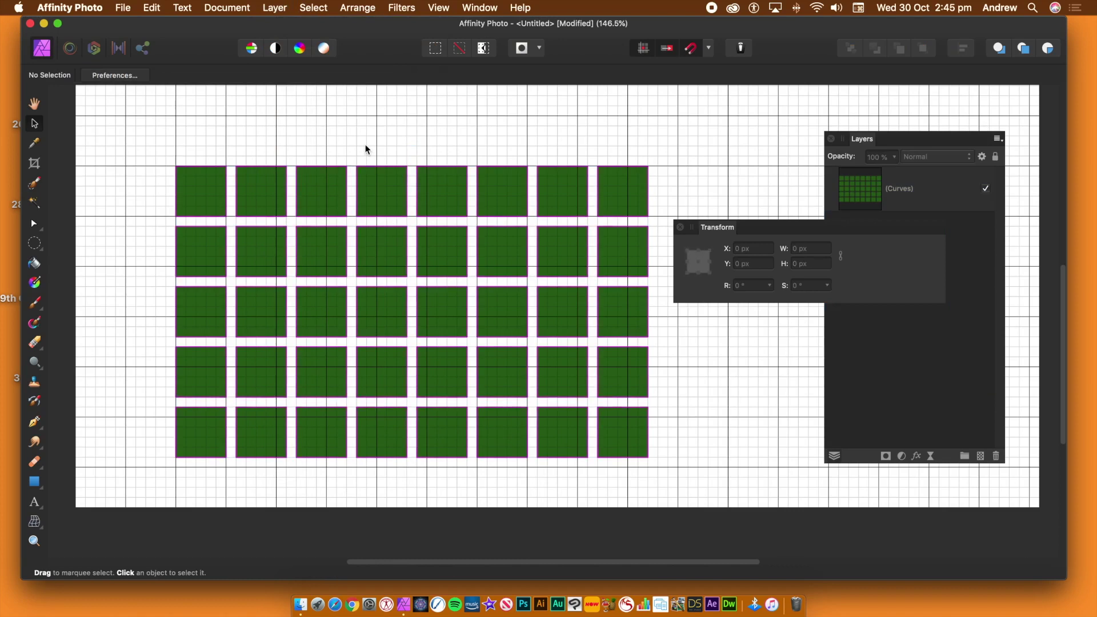
Step: Draw a 980 × 620 px rectangle at X 180, Y 380 covering the grid
left_click(33, 482)
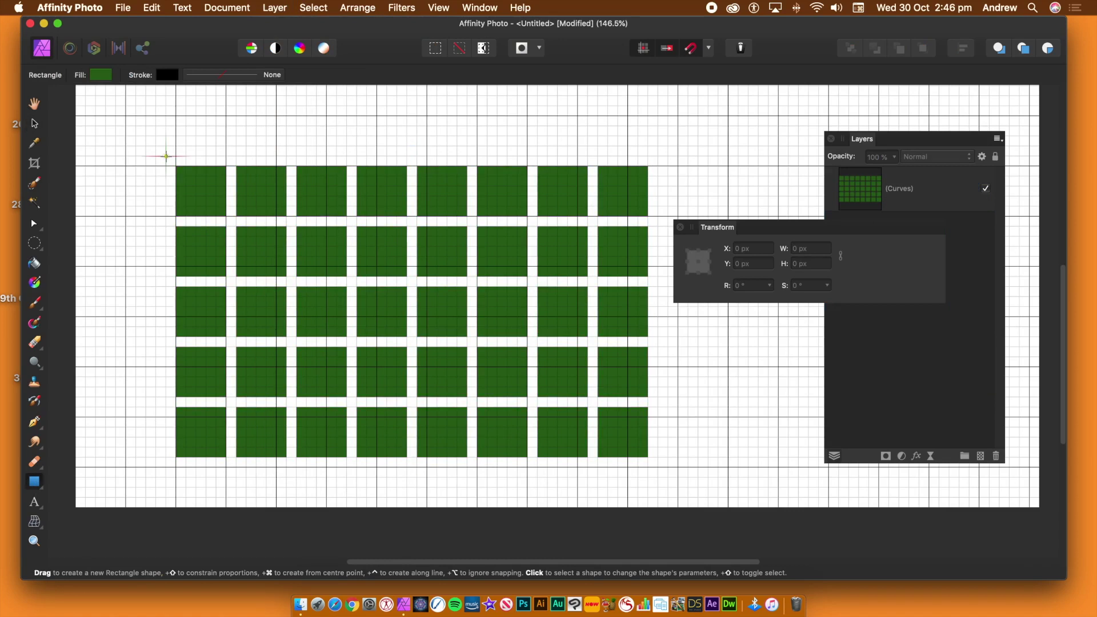
left_click_drag(165, 156, 657, 467)
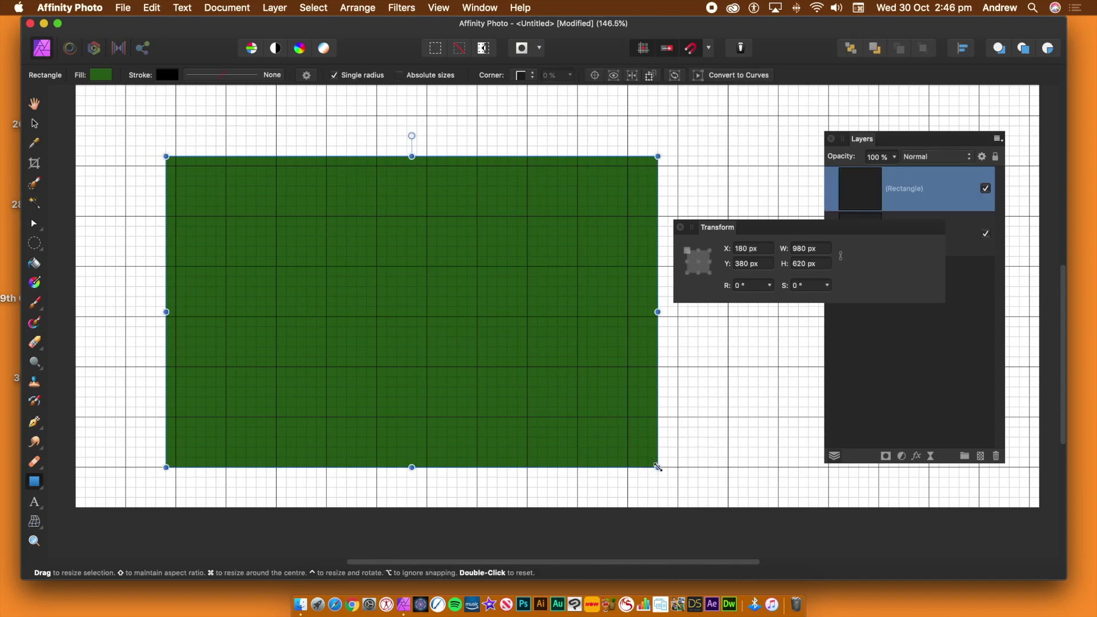
left_click(437, 7)
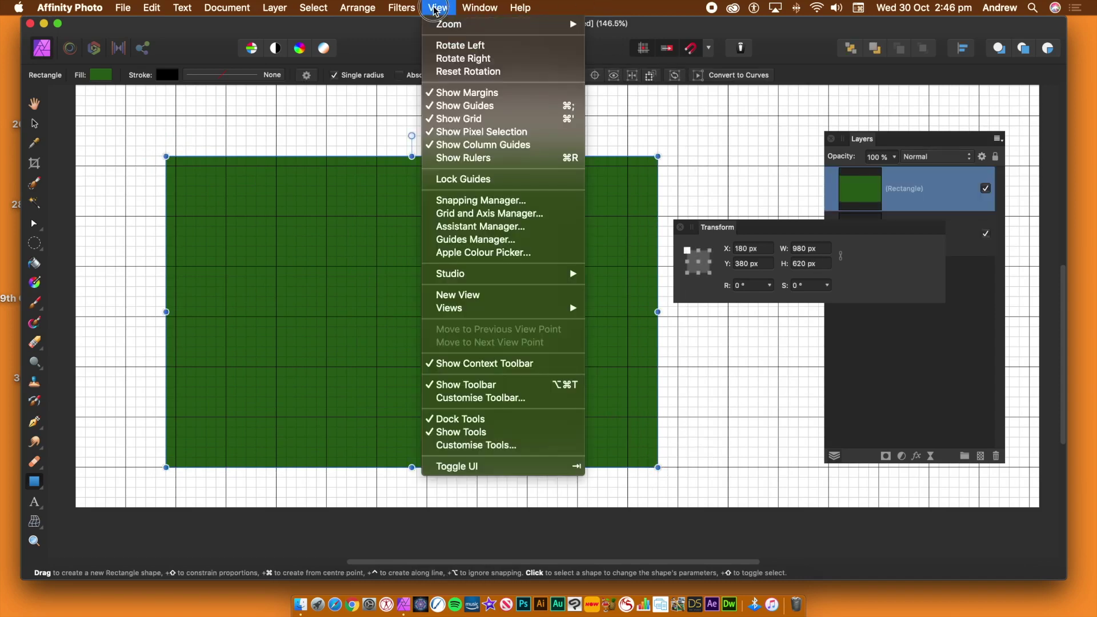
left_click(460, 203)
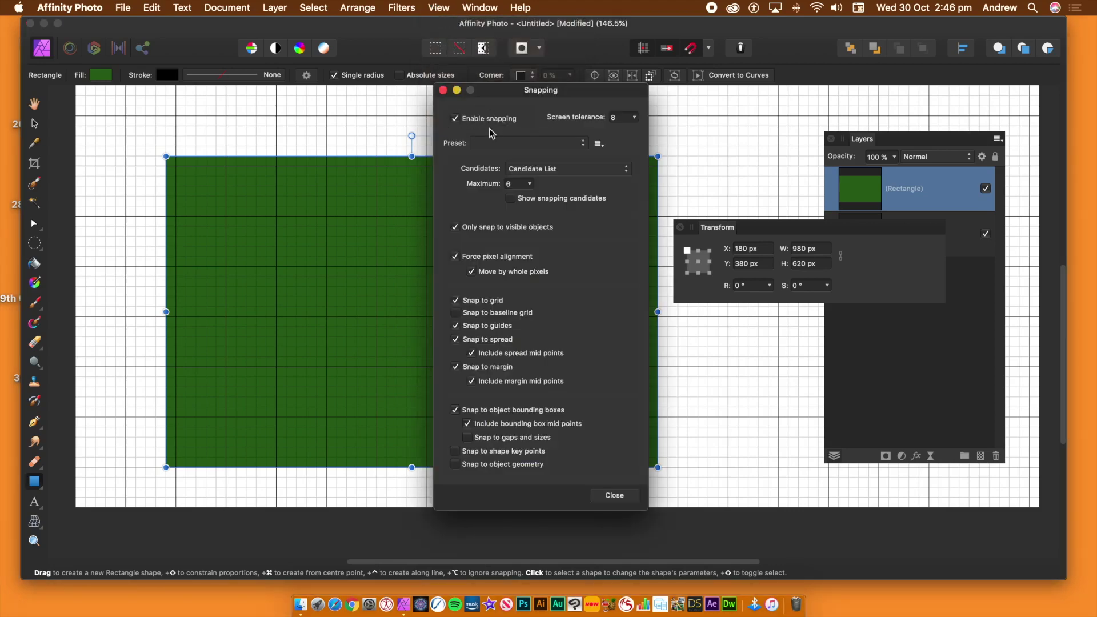
left_click(443, 90)
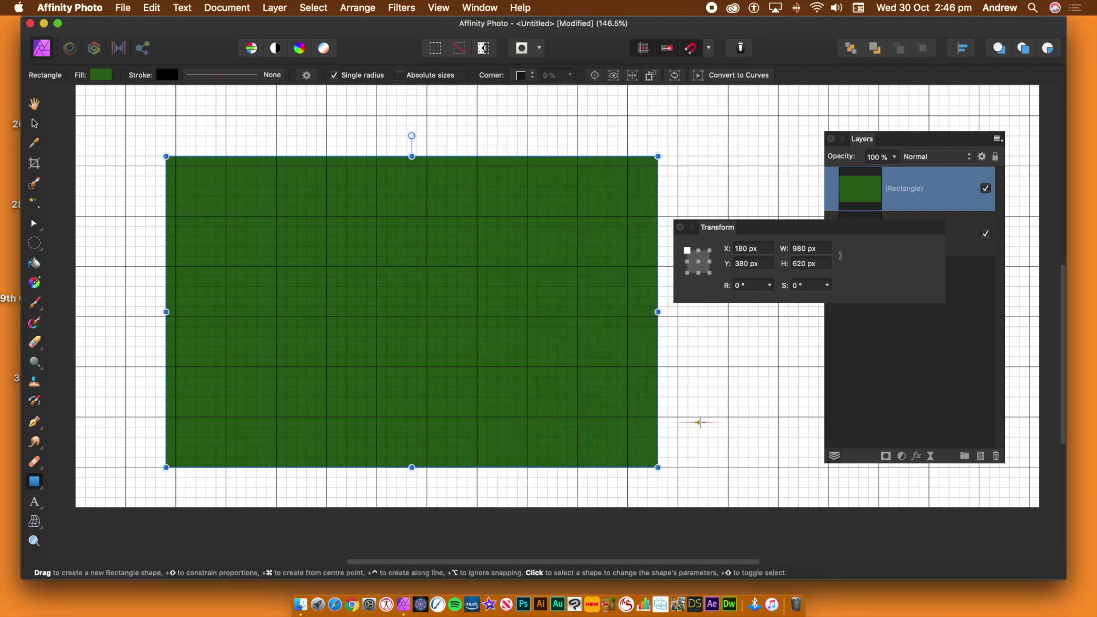
left_click(916, 194)
Step: Move the Curves layer above the Rectangle and give the rectangle a light grey fill
left_click_drag(902, 234, 901, 263)
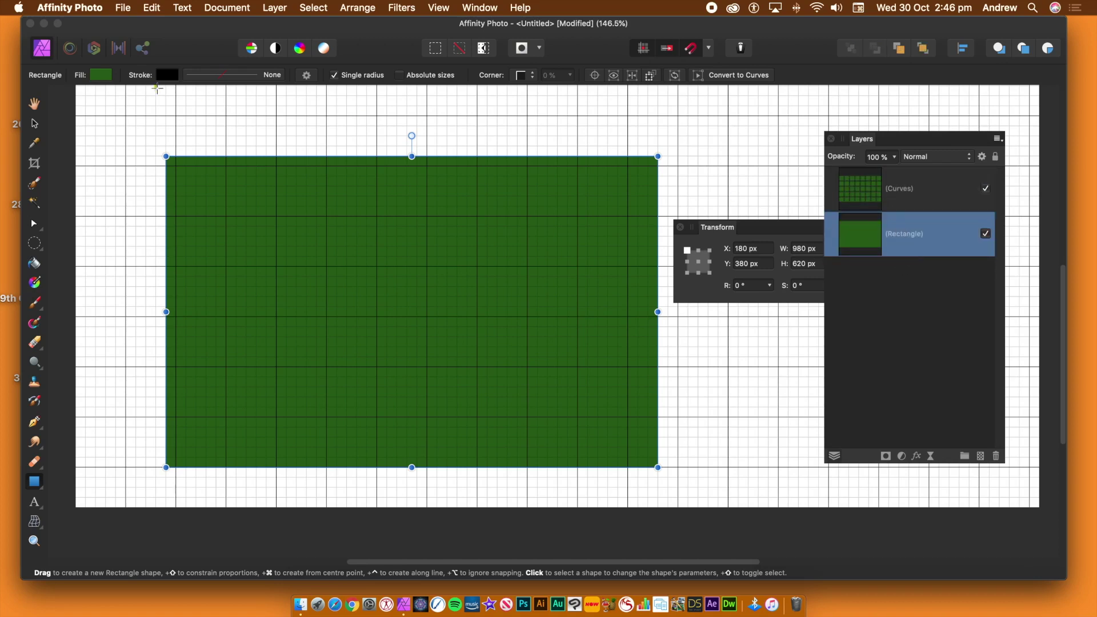
left_click(106, 77)
left_click_drag(188, 170, 187, 158)
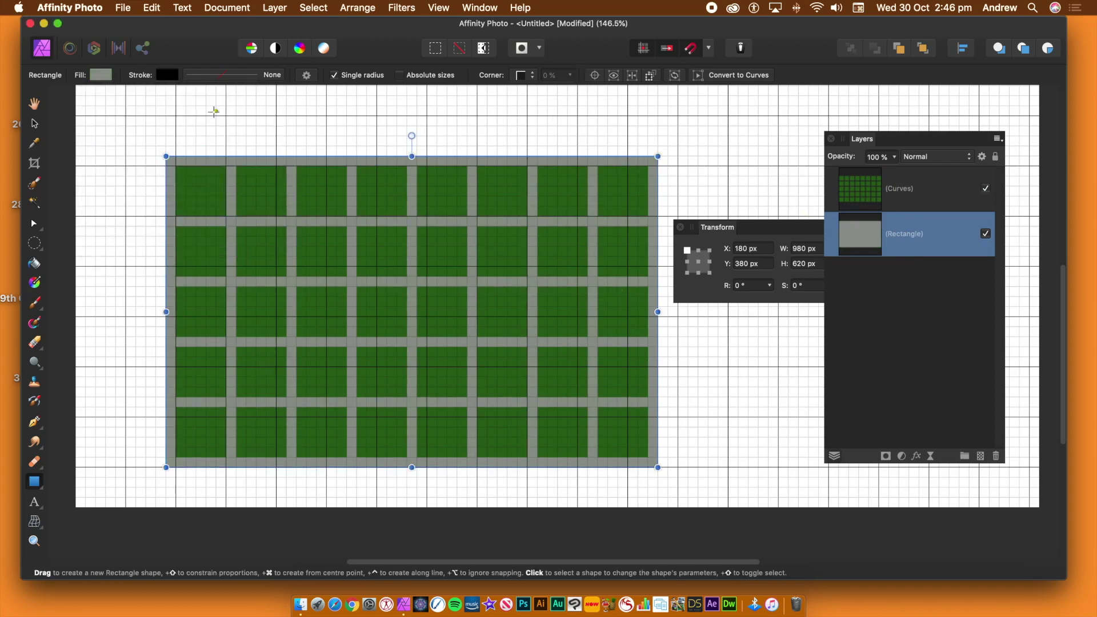
left_click(34, 123)
left_click(137, 139)
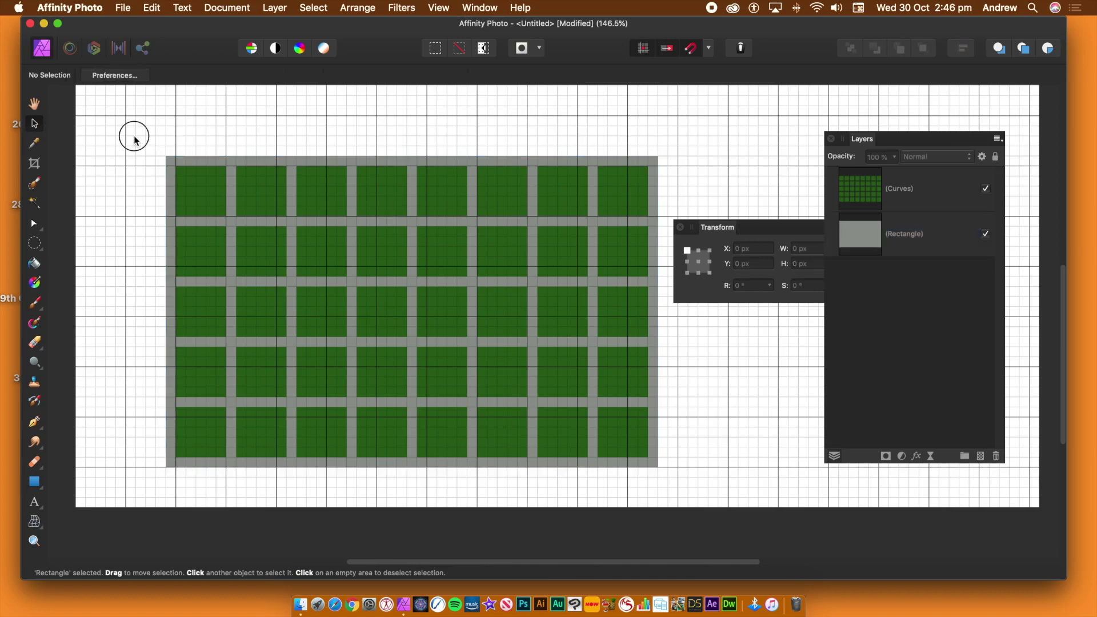
Step: Select the Curves and Rectangle layers and apply Geometry > Subtract, leaving grey gridlines
left_click(921, 191)
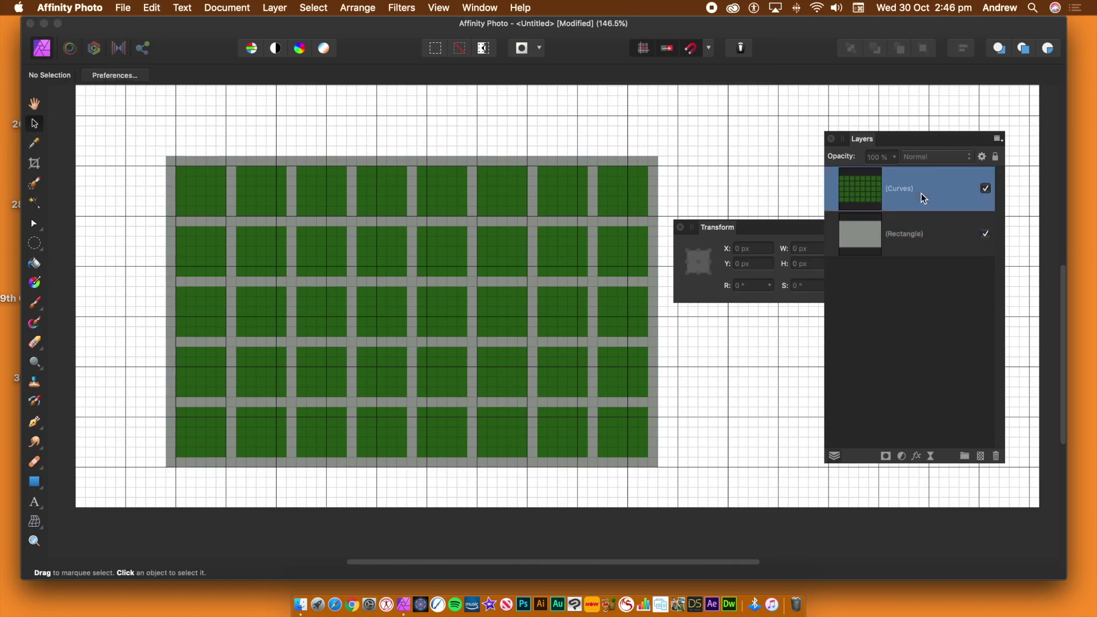
left_click(917, 231, "shift")
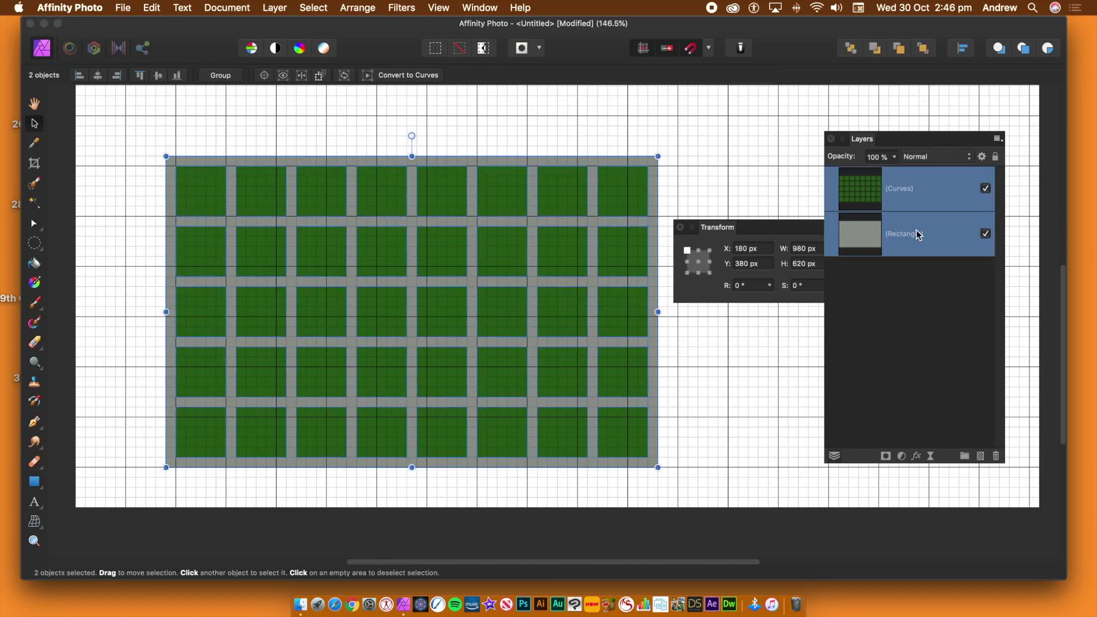
left_click(279, 7)
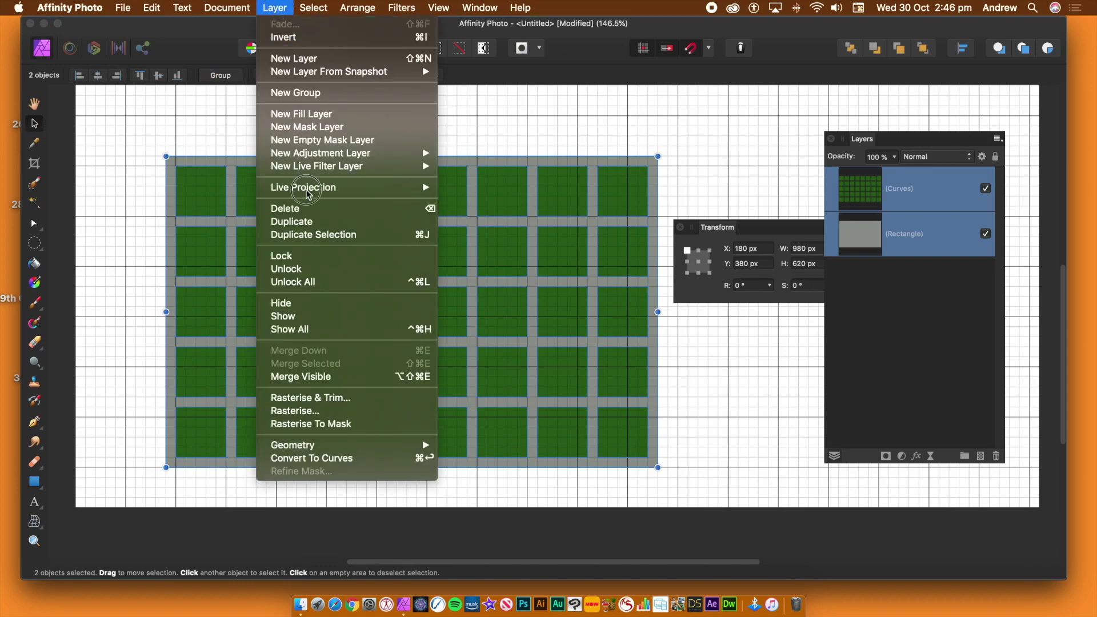
mouse_move(311, 446)
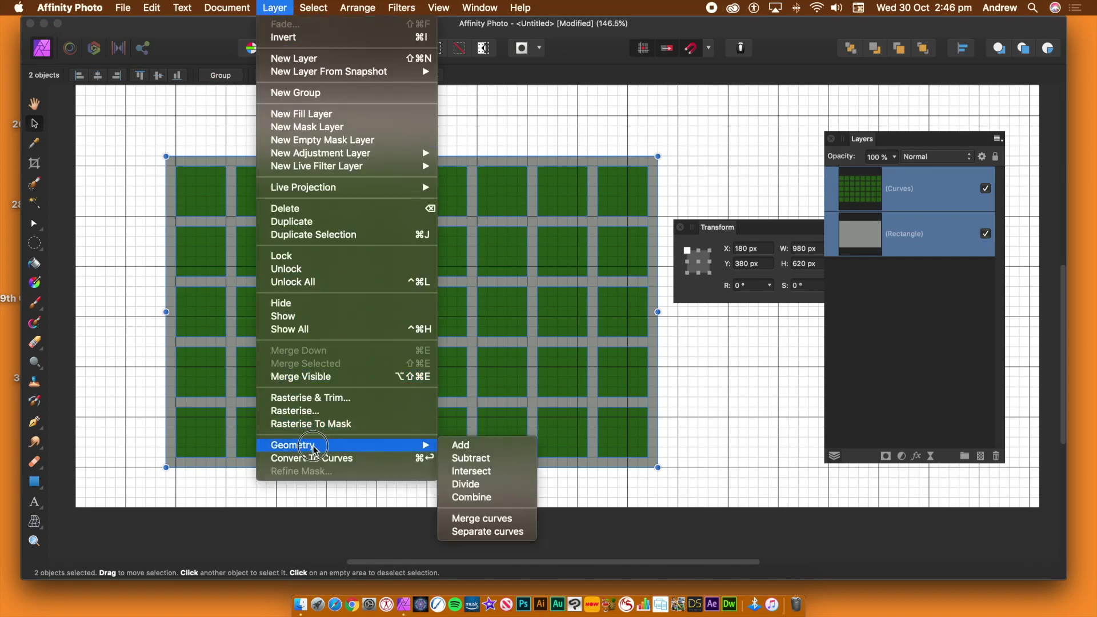
left_click(489, 459)
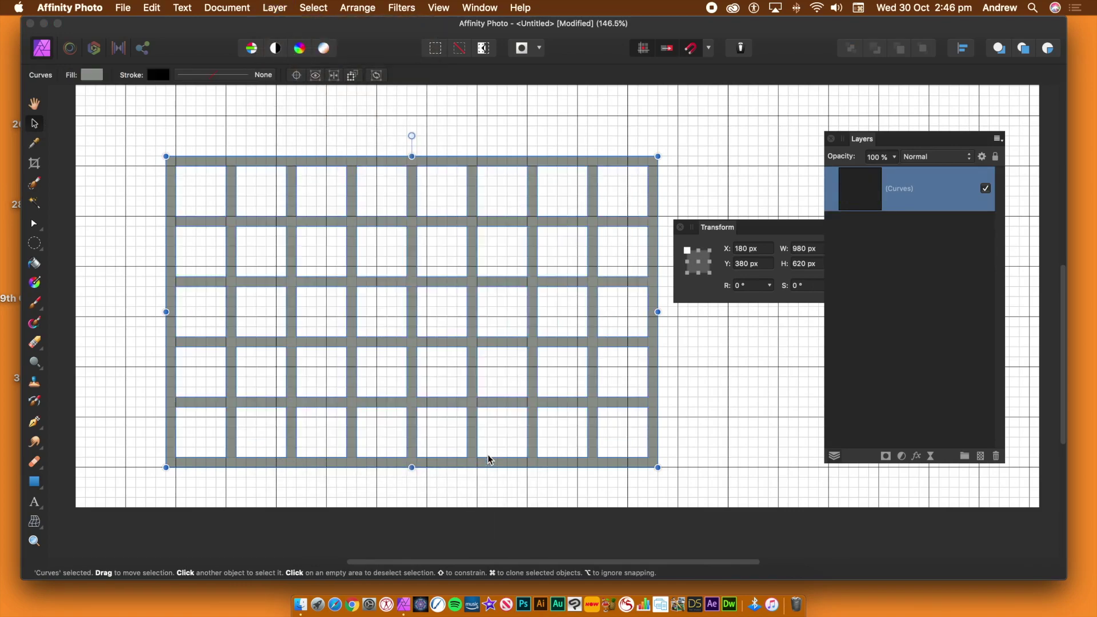
left_click(379, 130)
Step: Select the grid frame and set its fill to green
left_click(422, 161)
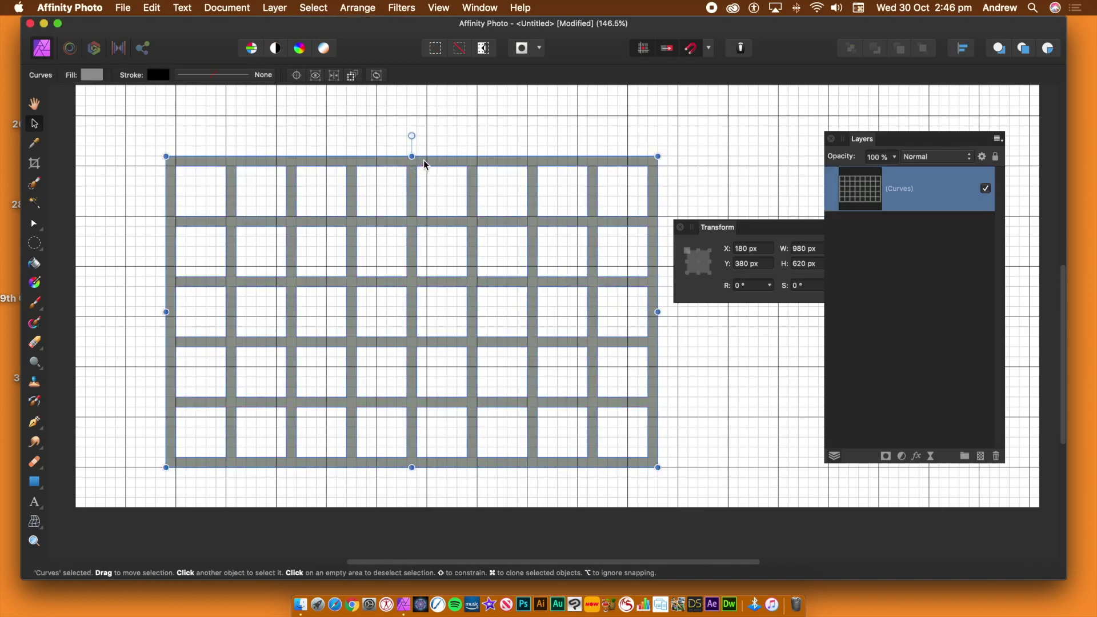
left_click(99, 78)
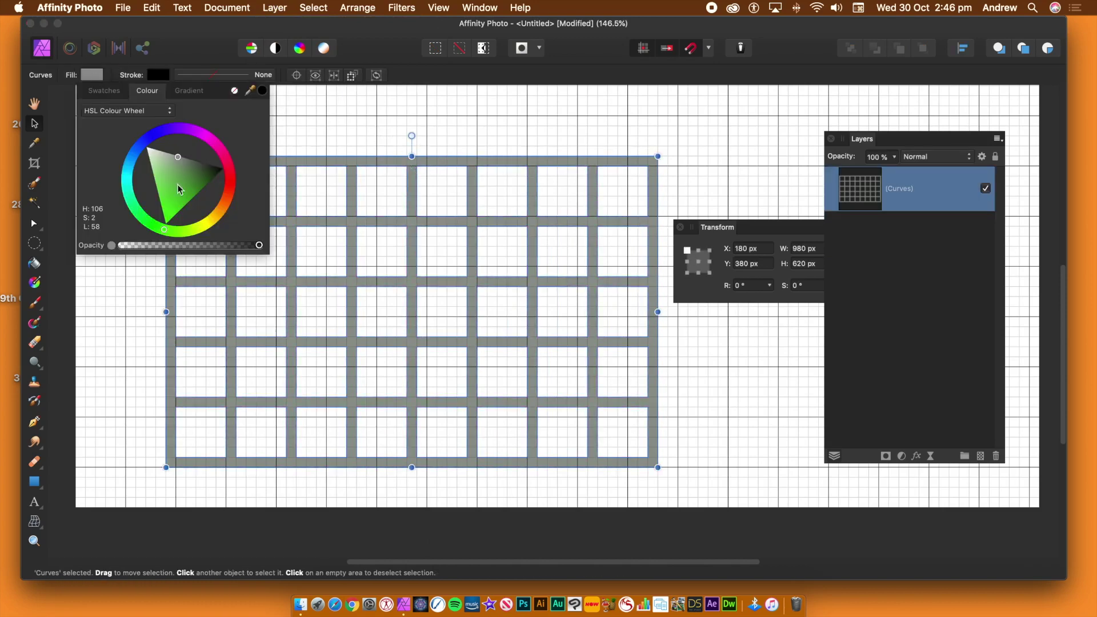
left_click_drag(177, 184, 190, 198)
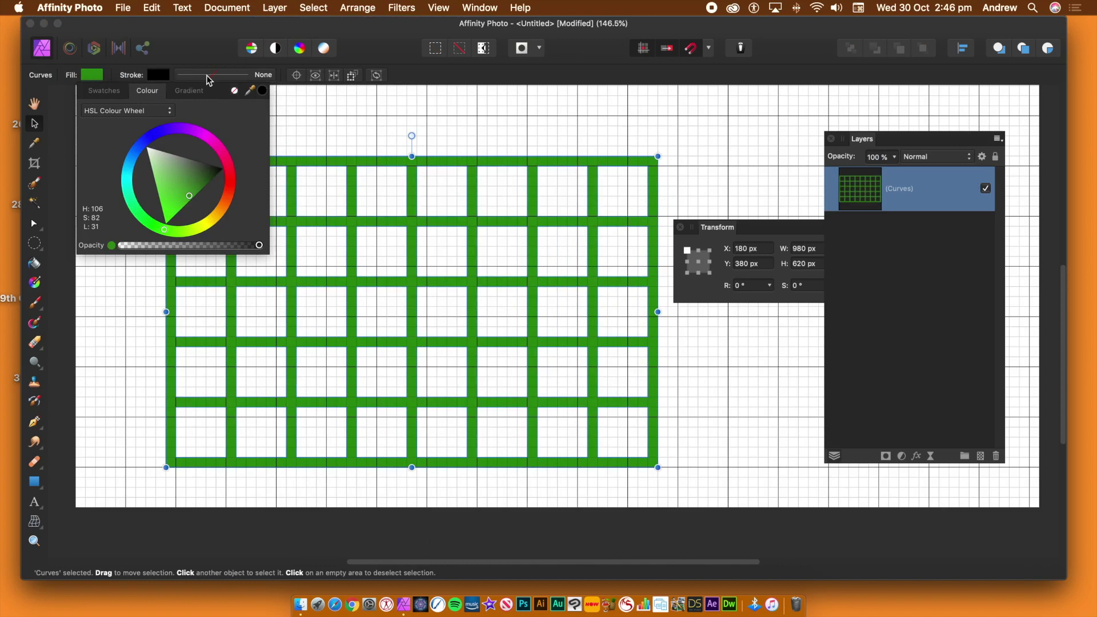
Step: Give the grid a black stroke 8.5 pt wide
left_click(158, 75)
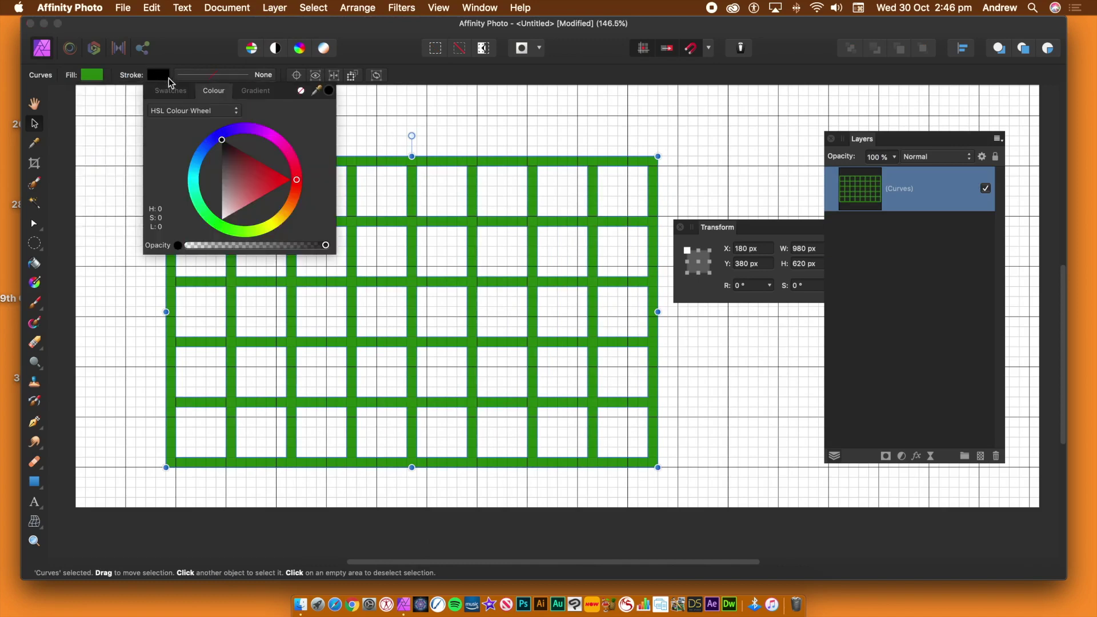
left_click(220, 148)
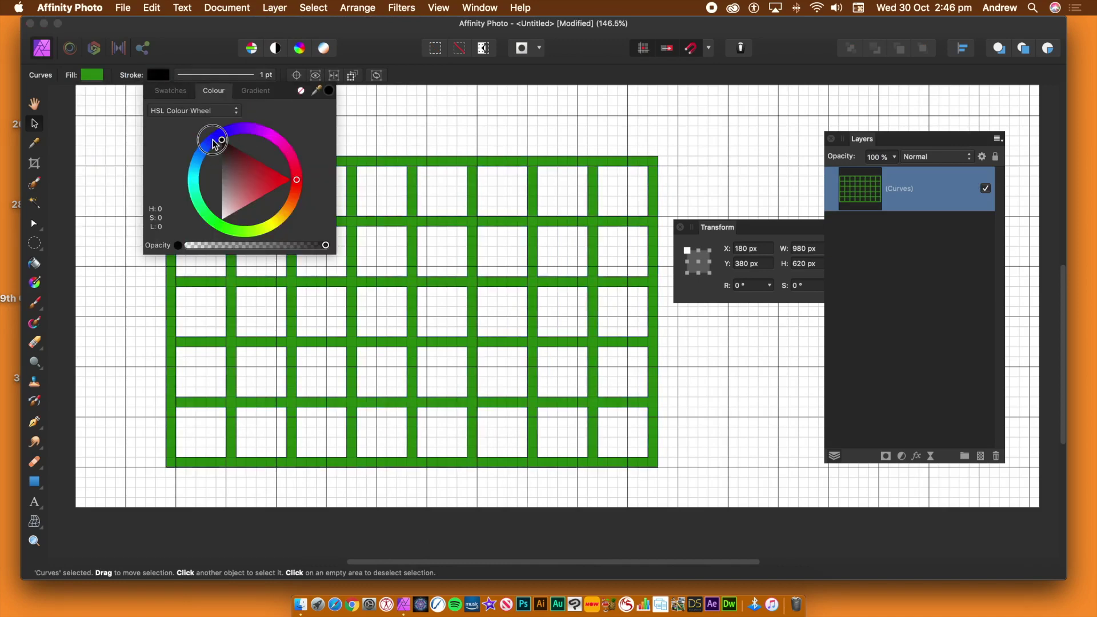
left_click(217, 76)
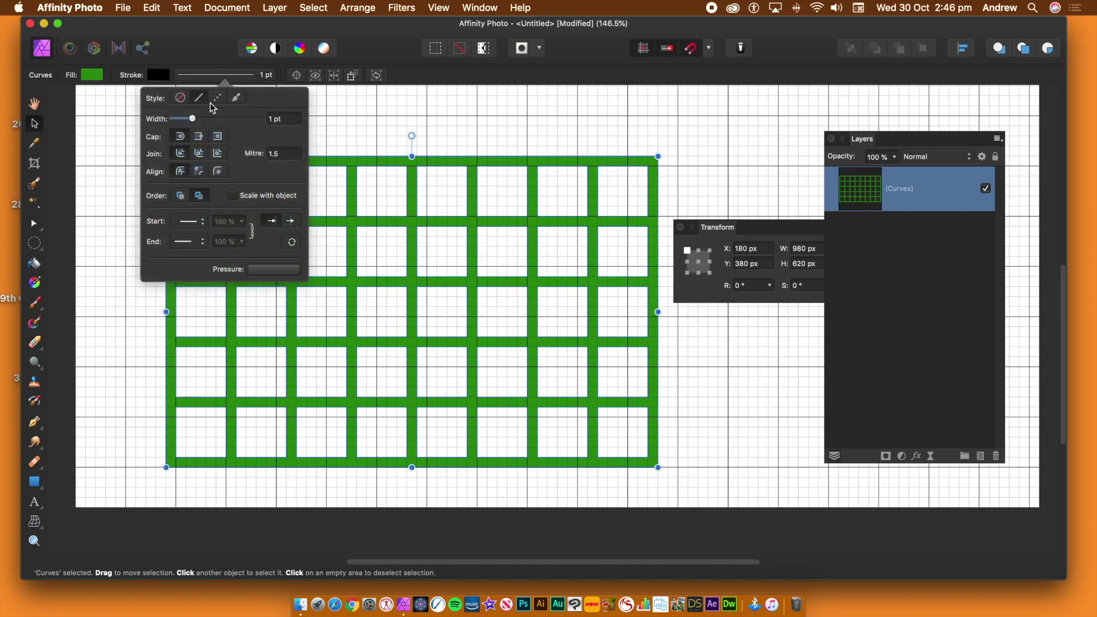
mouse_move(193, 118)
left_mouse_down()
mouse_move(216, 119)
mouse_move(207, 120)
left_mouse_up()
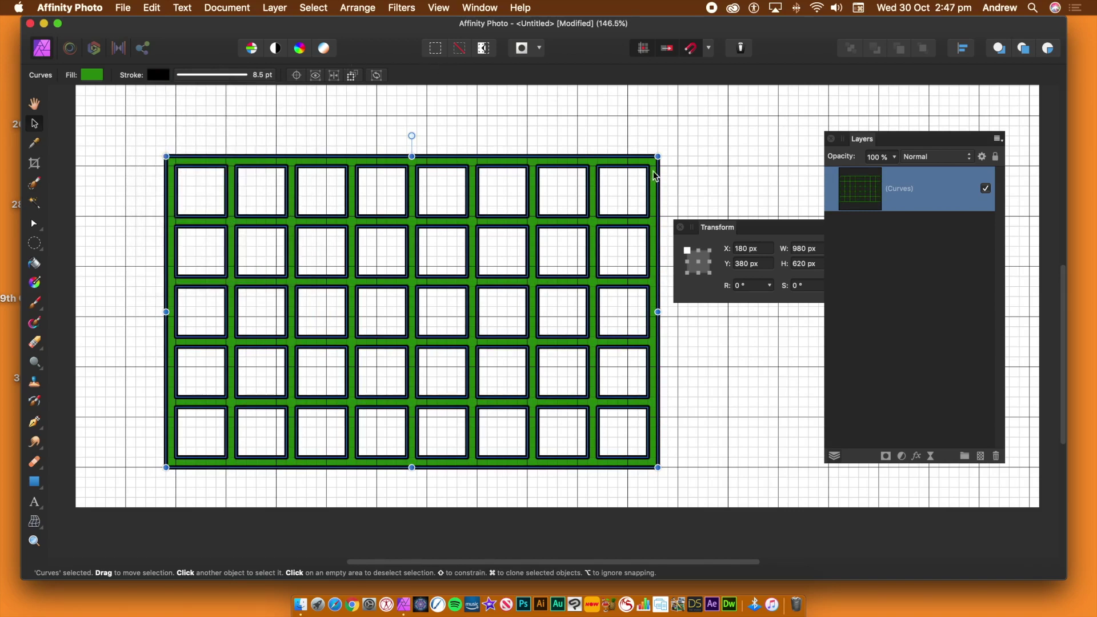
left_click(661, 128)
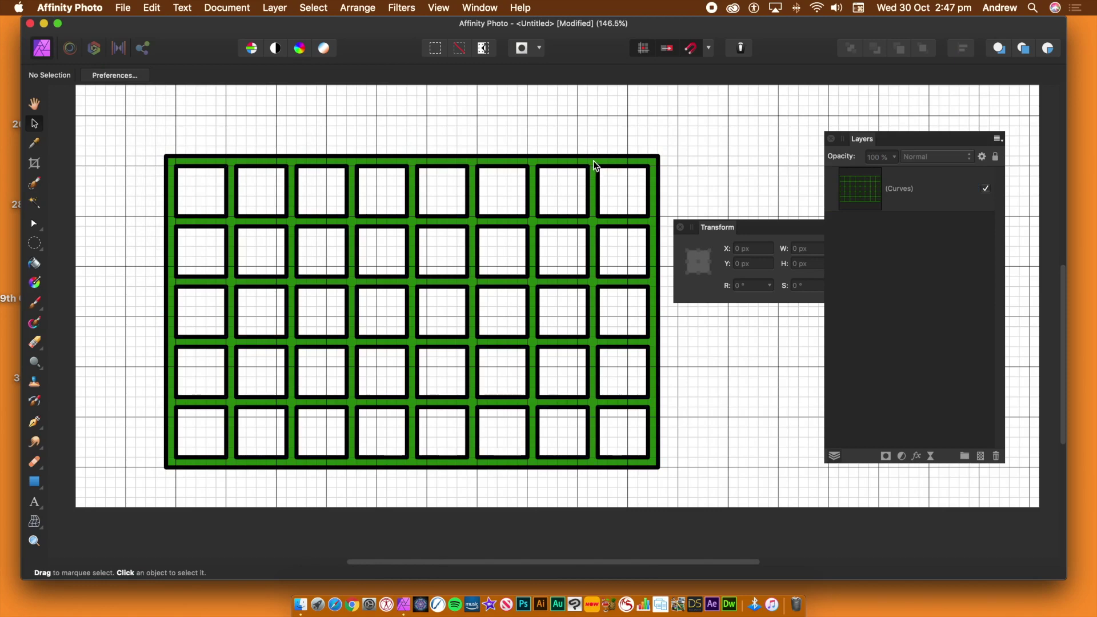